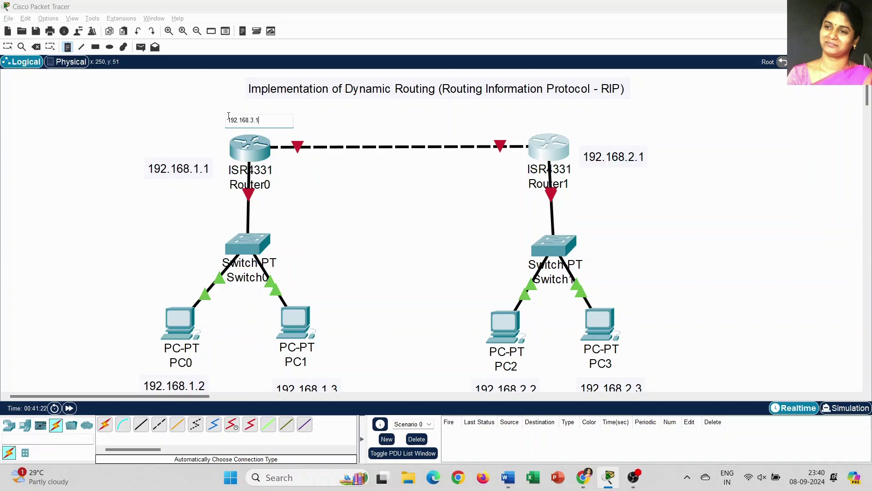
Add a 192.168.3.2 note above Router1 and reposition the 192.168.3.1, 192.168.3.2 and 192.168.1.1 notes around the routers.
click(512, 121)
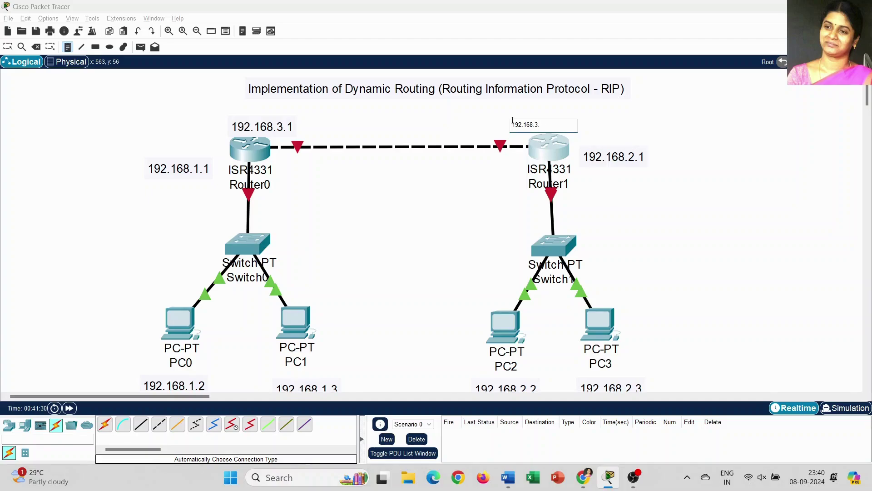
key(Escape)
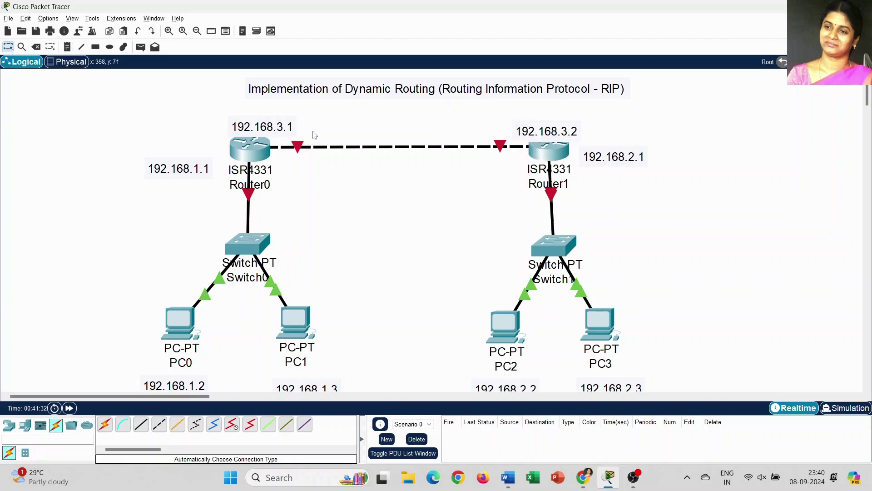
drag(287, 129, 274, 122)
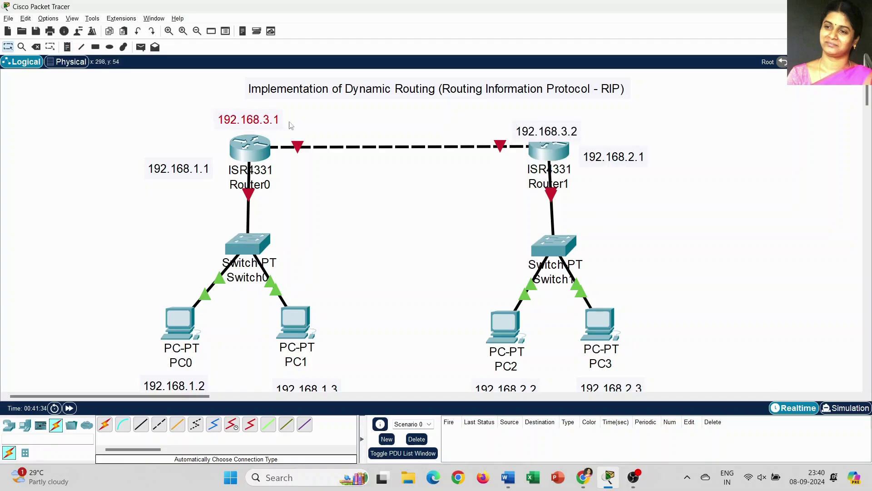
drag(541, 135, 540, 121)
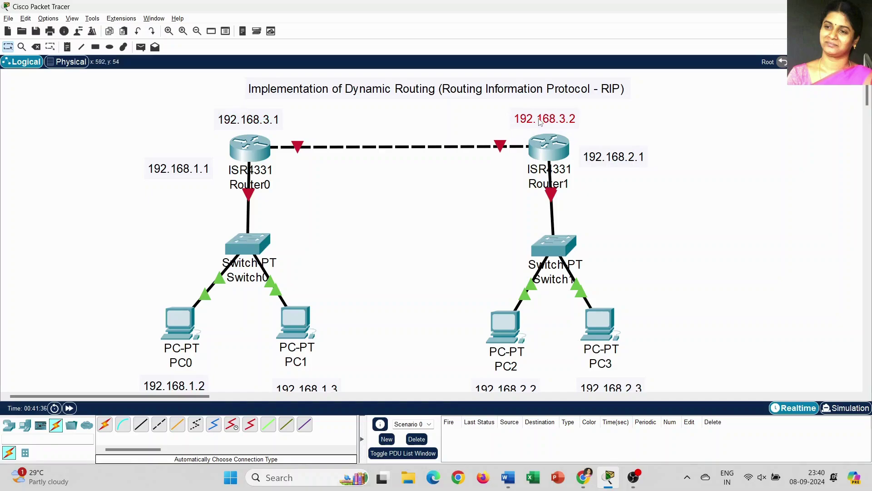
drag(192, 172, 196, 168)
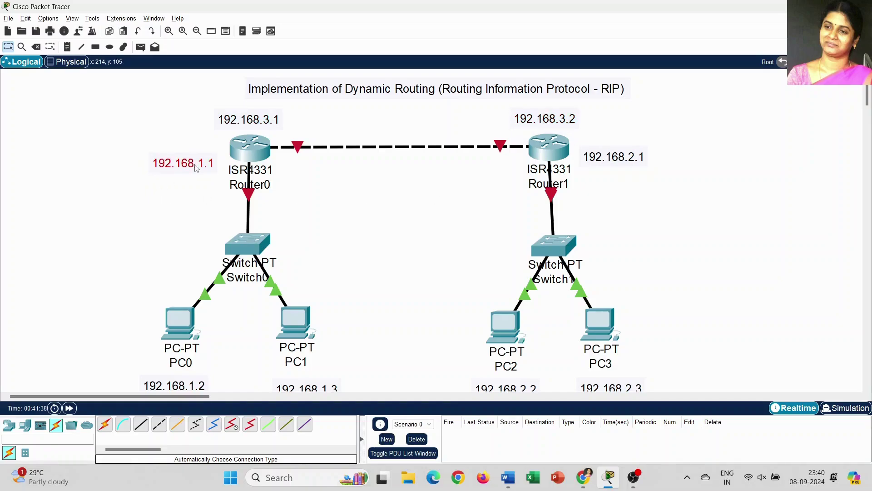
Move the IP address notes of PC0, PC1, PC2 and PC3 up, directly beneath their PC names.
drag(187, 386, 190, 380)
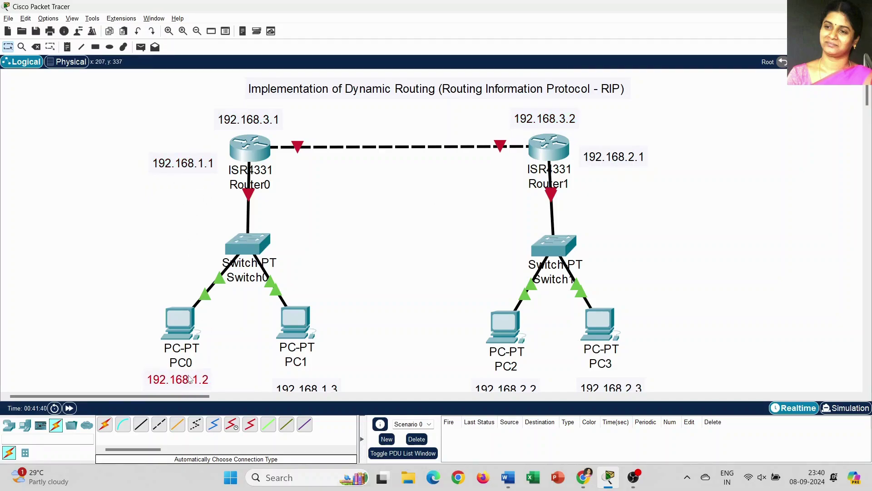
drag(306, 389, 295, 380)
drag(502, 390, 502, 386)
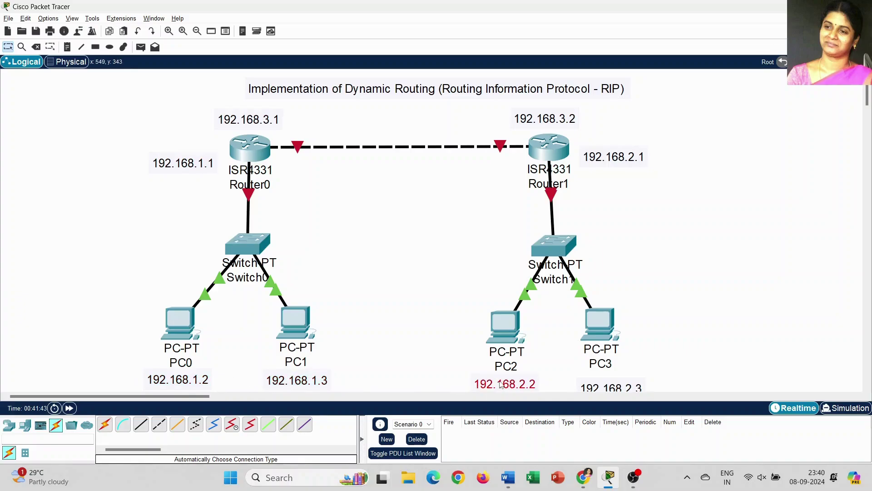
drag(619, 389, 612, 384)
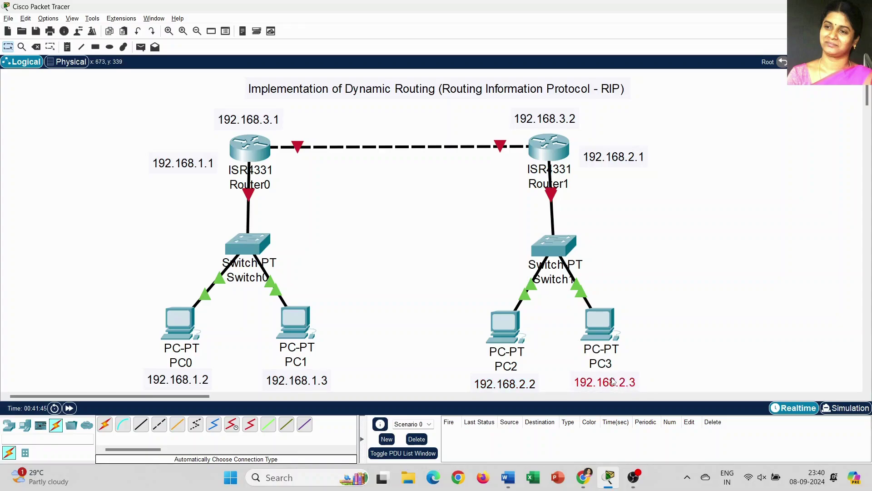
click(359, 233)
Give PC0 the static IPv4 address 192.168.1.2 with subnet mask 255.255.255.0.
mouse_move(191, 330)
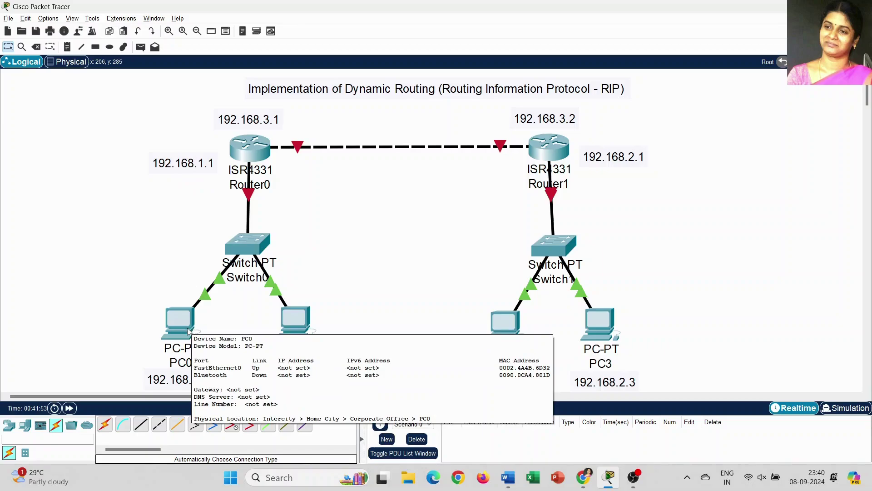
click(181, 324)
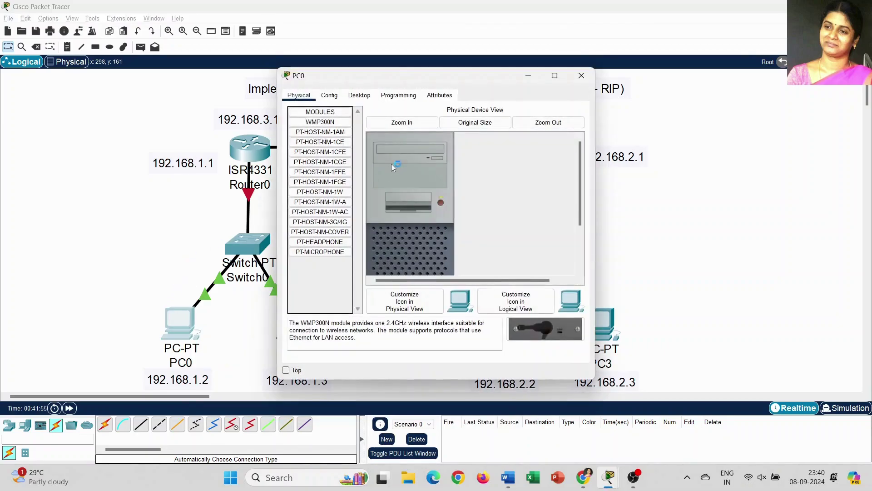
click(359, 95)
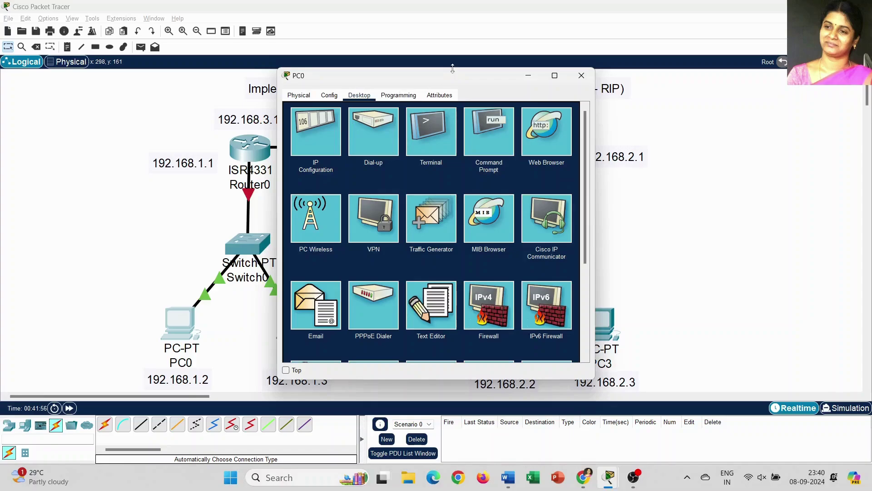
drag(451, 77, 585, 94)
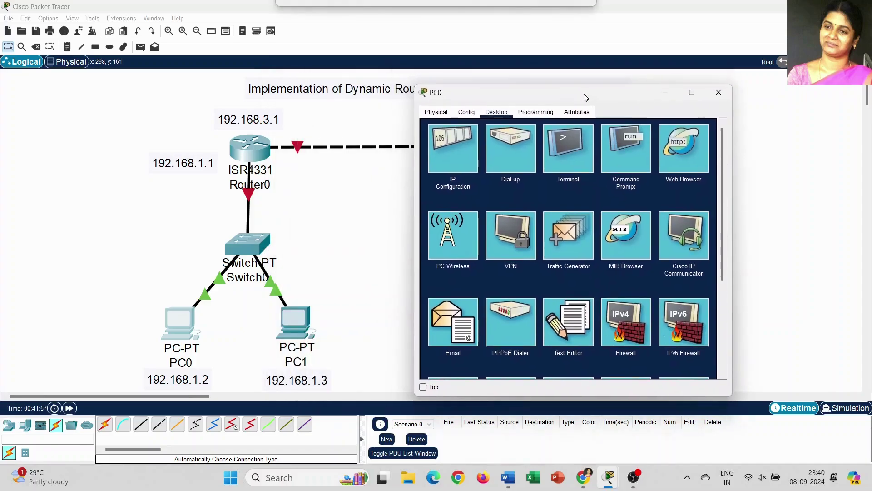
click(471, 145)
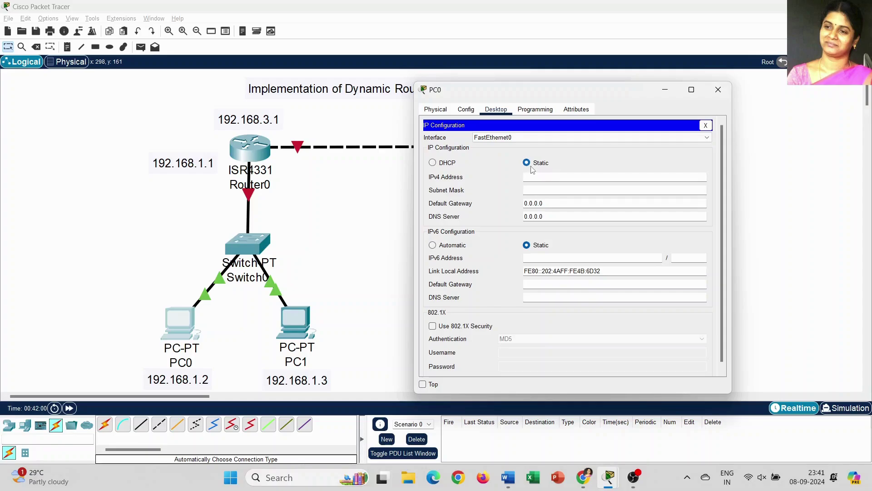
click(540, 179)
text(192.168.)
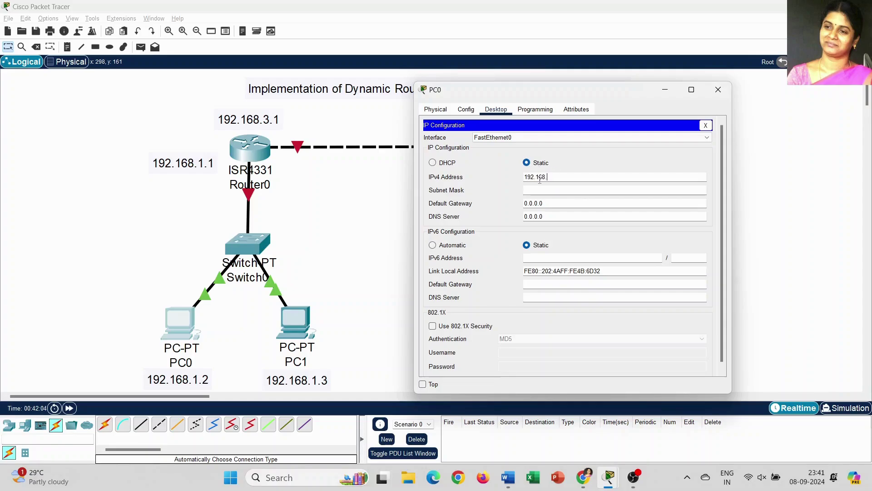
text(1.2)
click(548, 191)
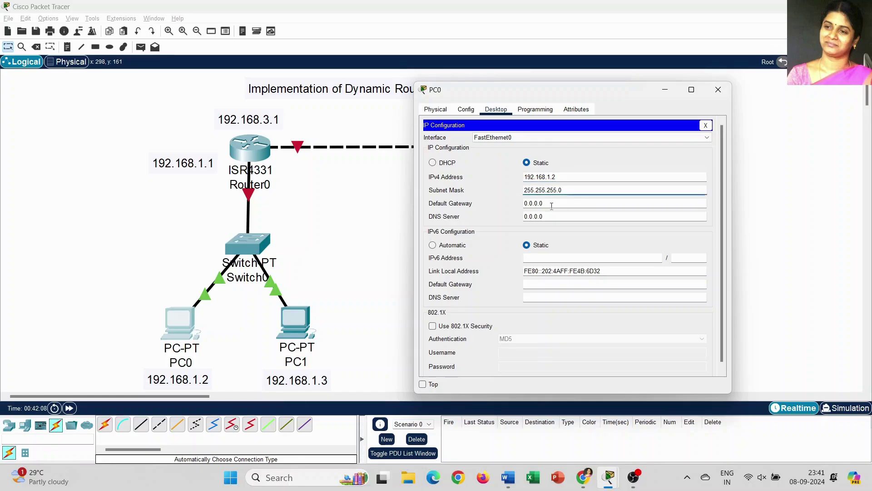
Set PC0's default gateway to 192.168.1.1 and close its configuration window.
triple_click(551, 206)
text(192.)
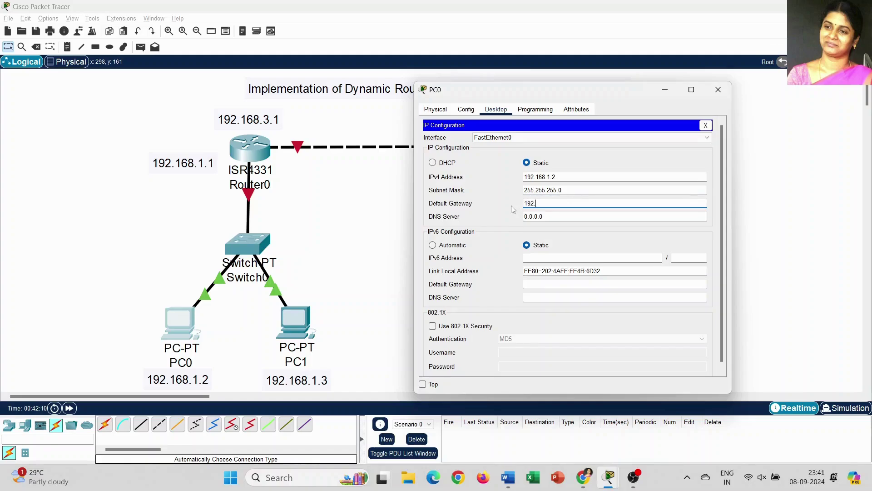
text(168.1.1)
click(718, 90)
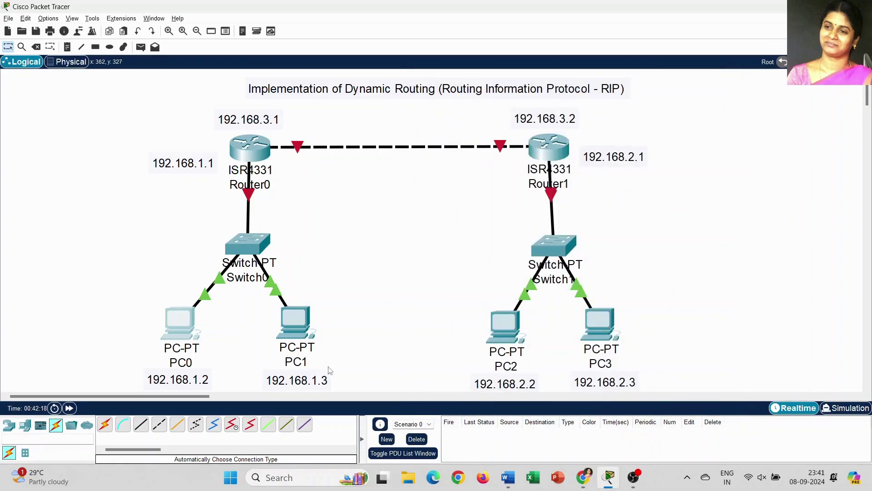
Give PC1 the static IPv4 address 192.168.1.3 with subnet mask 255.255.255.0.
click(295, 326)
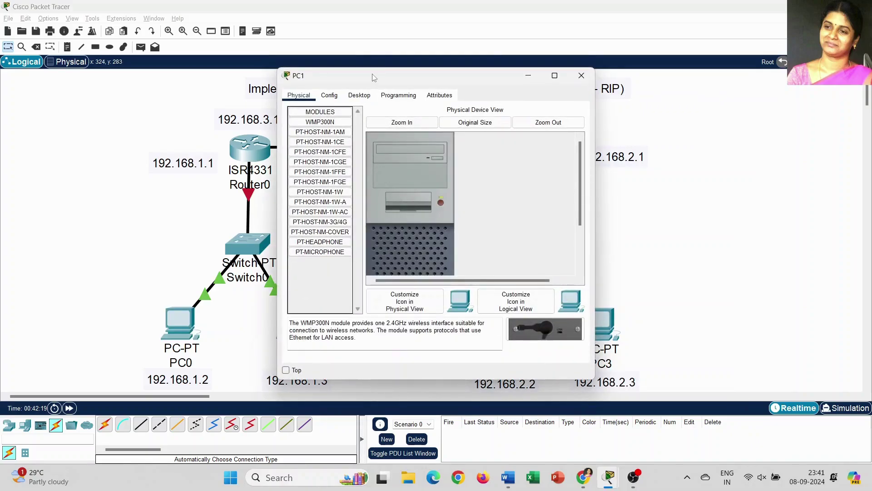
drag(374, 76, 526, 88)
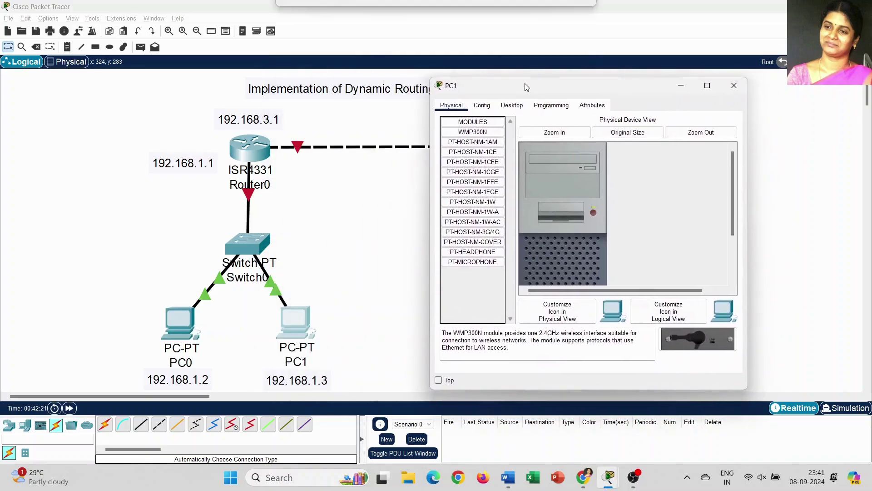
click(504, 106)
click(481, 146)
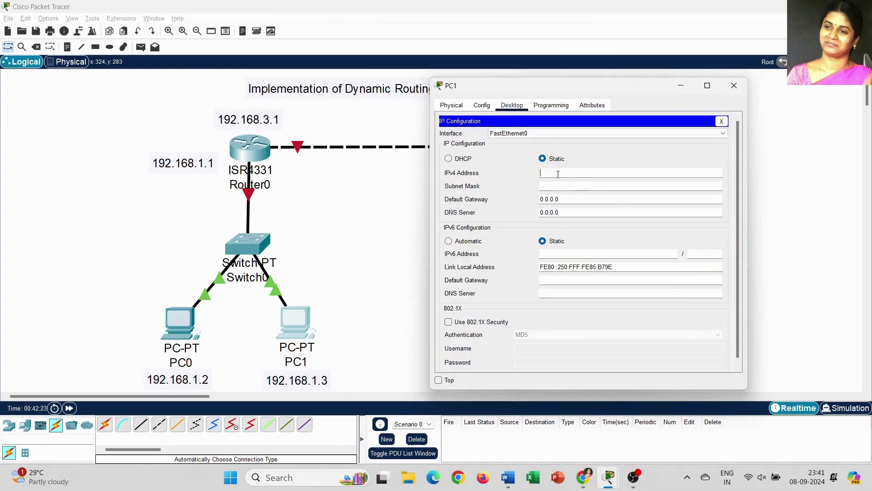
click(558, 175)
text(192.168.1.3)
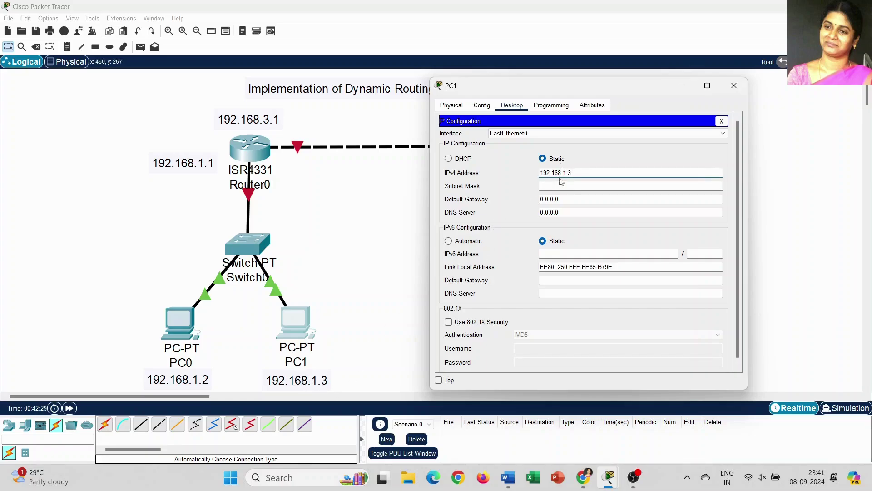
click(561, 185)
Replace PC1's default gateway address and close its configuration window.
click(569, 200)
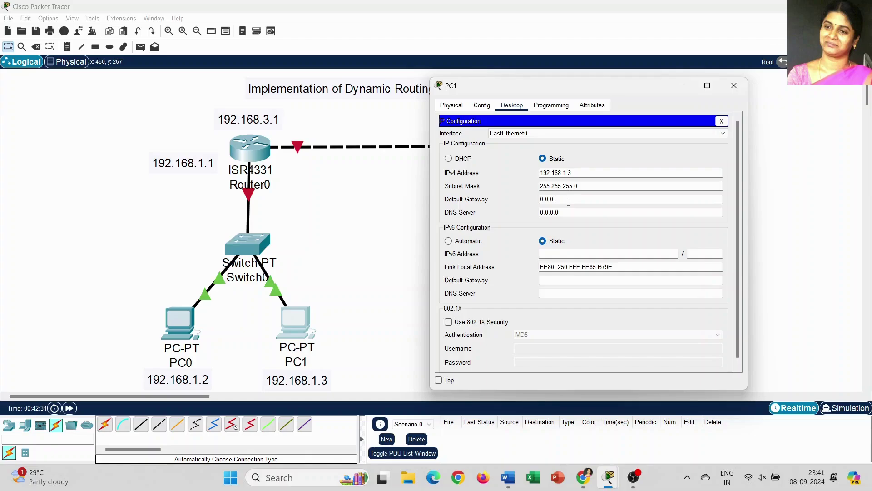
key(BackSpace)
key(BackSpace)
key(BackSpace)
key(BackSpace)
key(BackSpace)
key(BackSpace)
click(734, 85)
Give PC2 the static IPv4 address 192.168.2.2 with subnet mask 255.255.255.0.
click(512, 335)
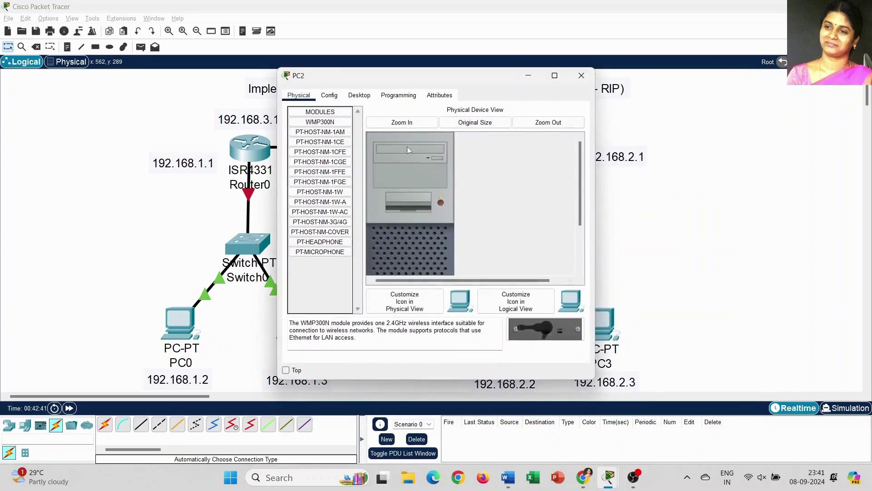
drag(438, 76, 274, 94)
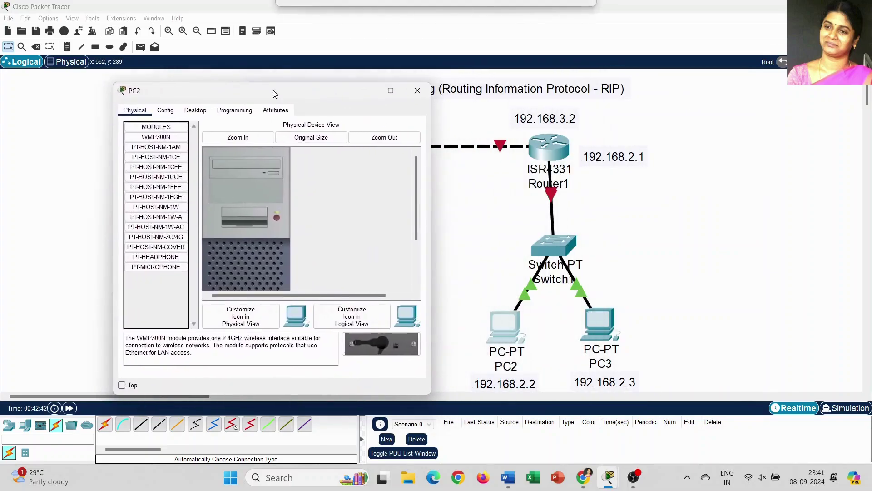
click(195, 110)
click(159, 151)
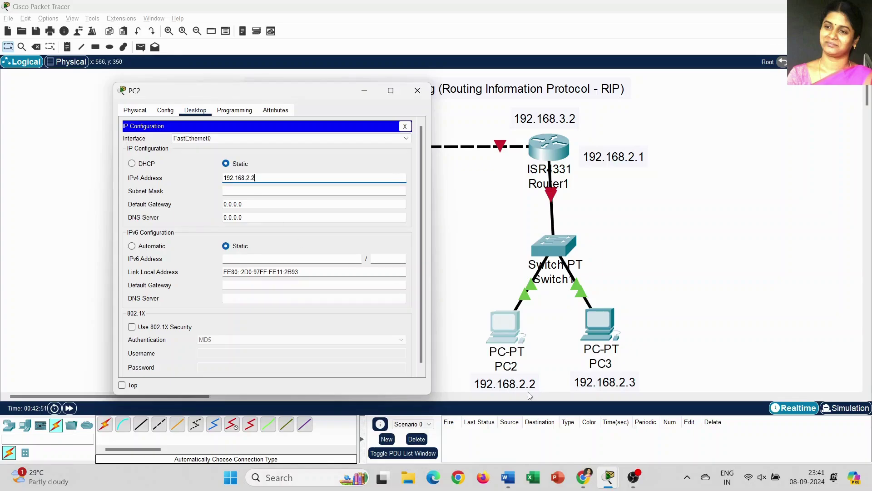
click(254, 191)
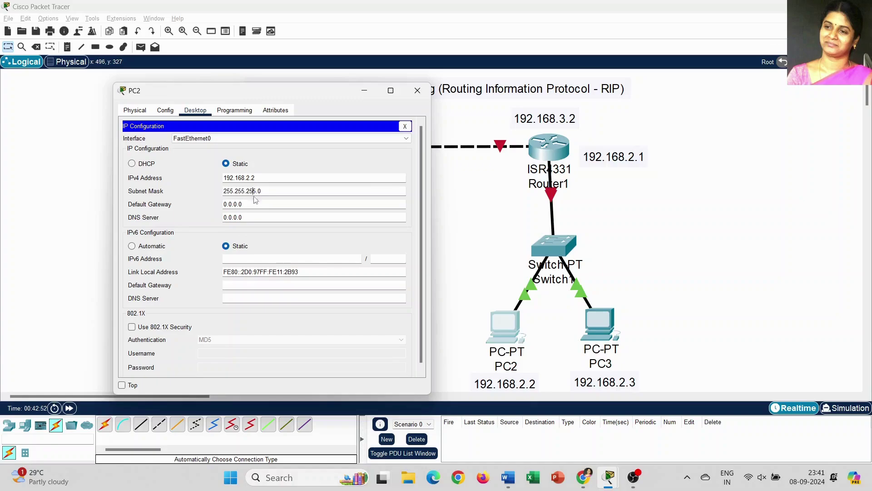
Set PC2's default gateway to 192.168.2.1 and close its configuration window.
click(254, 204)
key(BackSpace)
key(BackSpace)
key(BackSpace)
key(BackSpace)
key(BackSpace)
key(BackSpace)
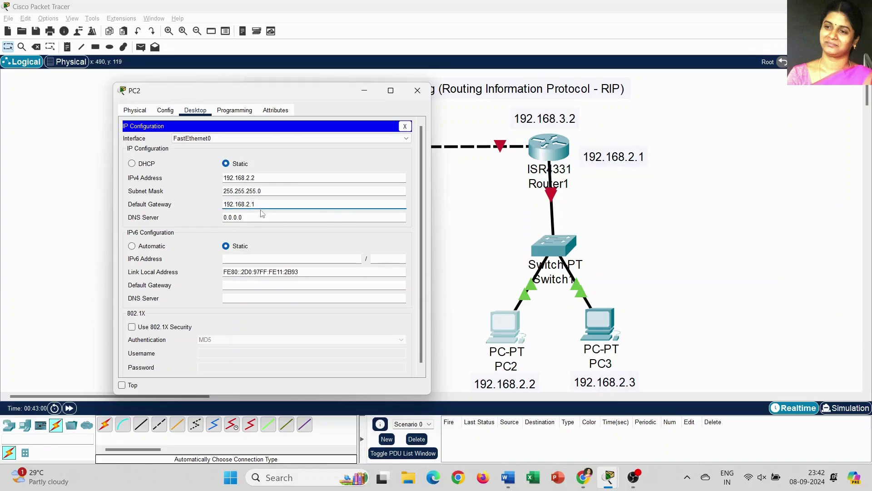
click(418, 91)
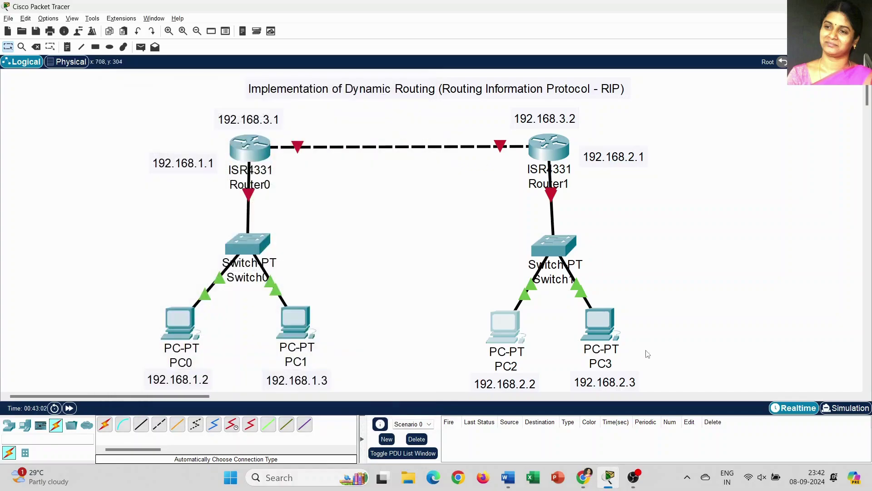
Give PC3 the static IPv4 address 192.168.2.3 with subnet mask 255.255.255.0.
click(602, 324)
drag(409, 78, 237, 90)
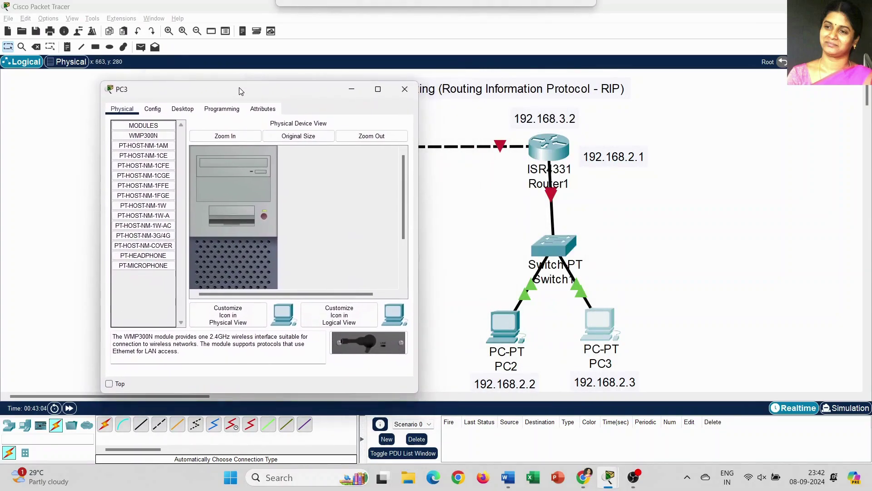
click(173, 112)
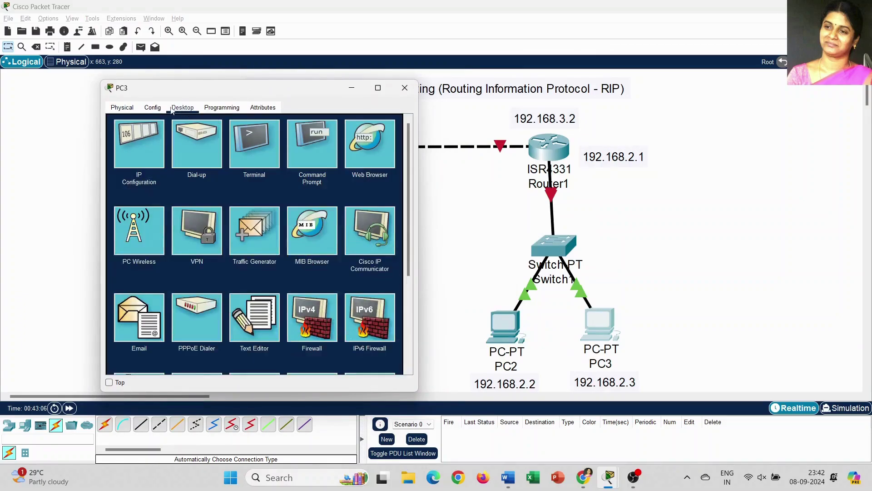
click(143, 143)
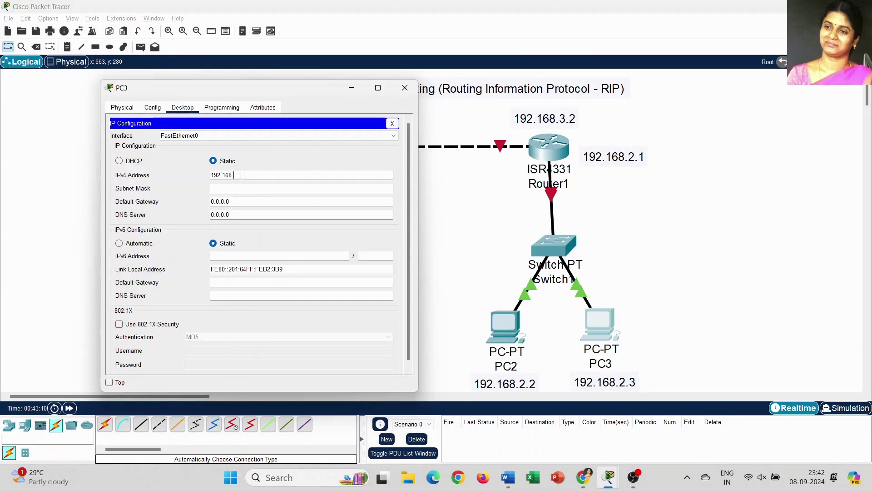
text(192.168.2.3)
click(233, 189)
Set PC3's default gateway to 192.168.2.1 and close its configuration window.
key(BackSpace)
key(BackSpace)
key(BackSpace)
key(BackSpace)
key(BackSpace)
key(BackSpace)
text(192.168.2.1)
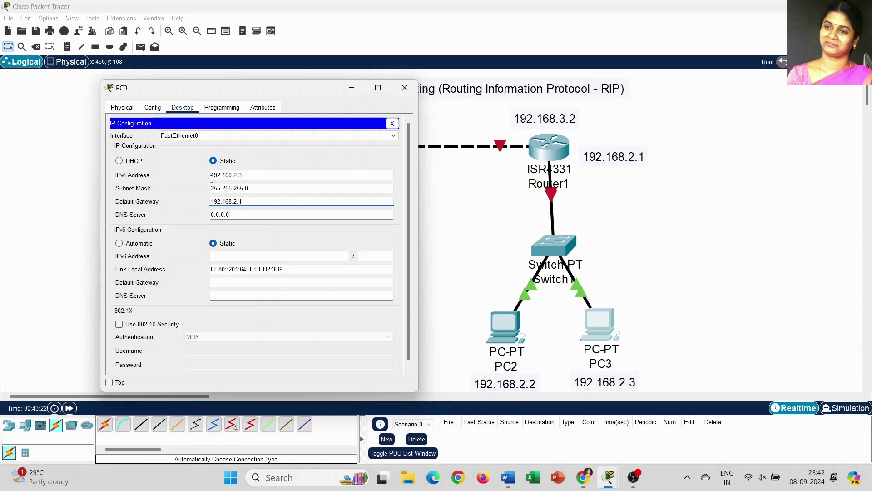
click(405, 88)
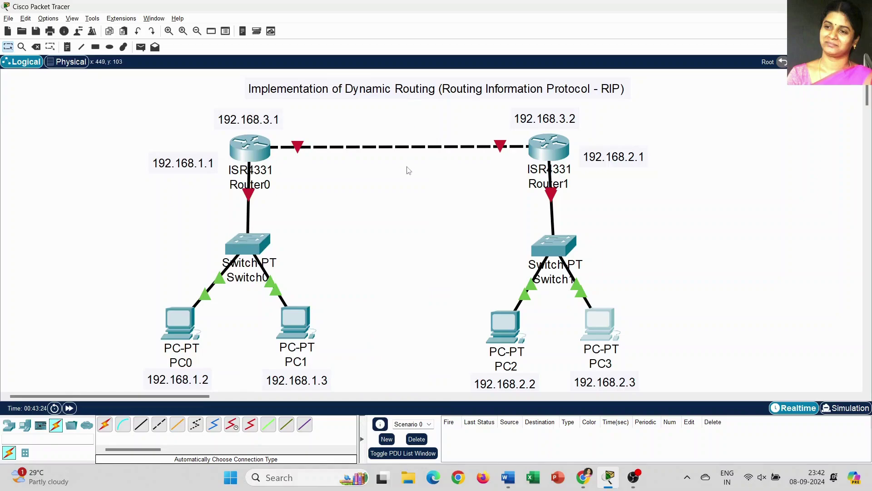
click(254, 151)
drag(415, 83, 526, 92)
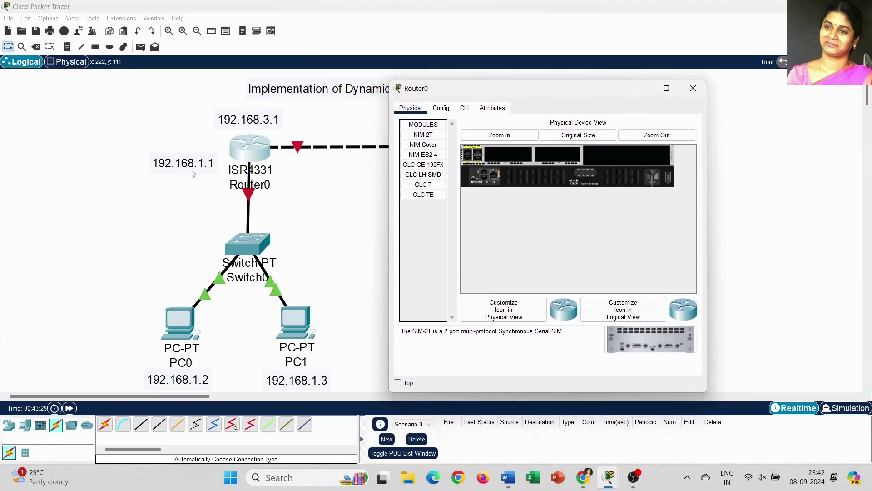
click(441, 108)
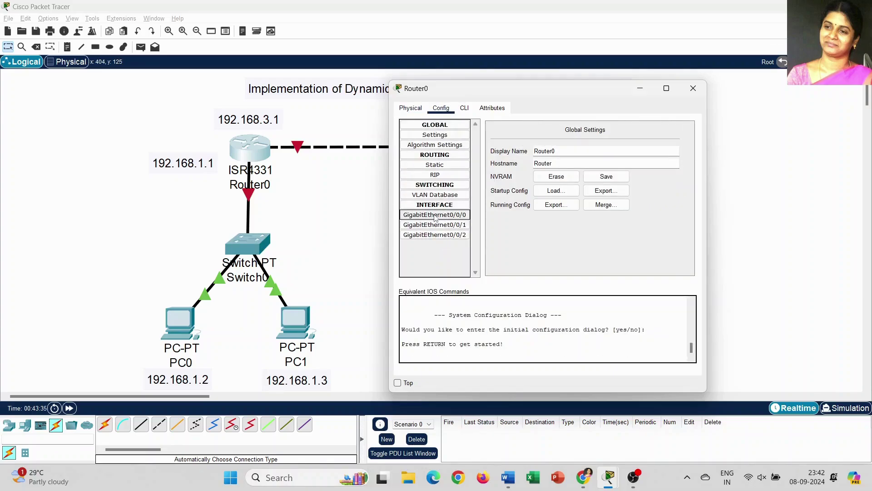
click(693, 89)
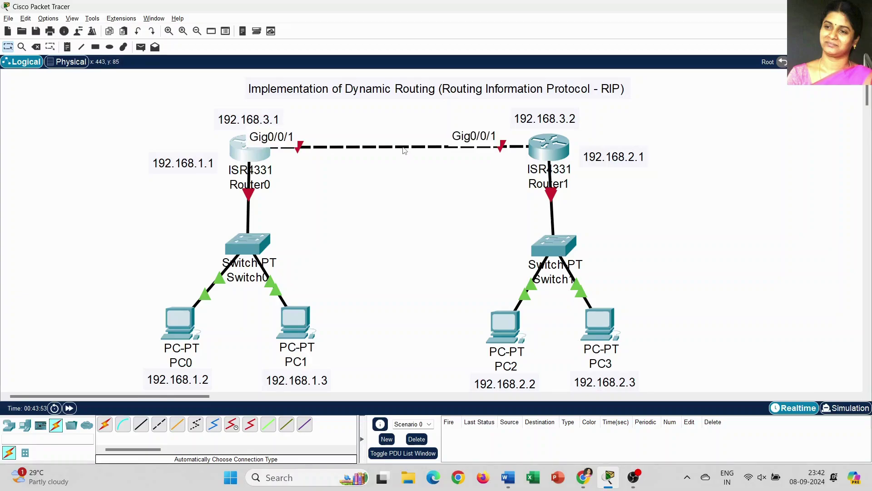
Turn on Router0's GigabitEthernet0/0/0 port and give it the IPv4 address 192.168.1.1 with subnet mask 255.255.255.0.
click(251, 154)
drag(457, 78, 578, 91)
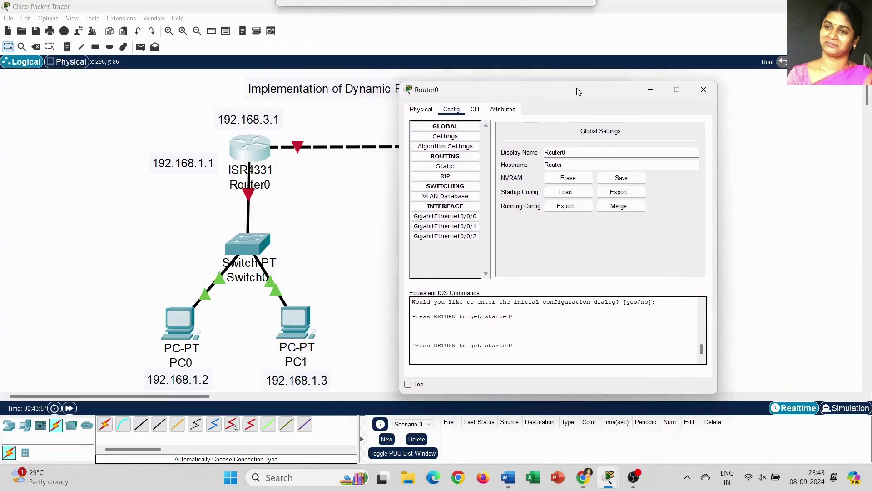
click(451, 217)
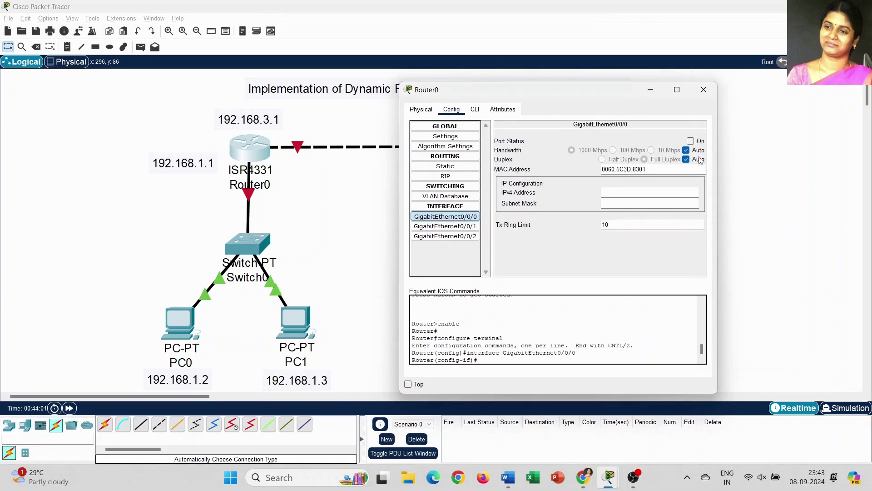
click(691, 141)
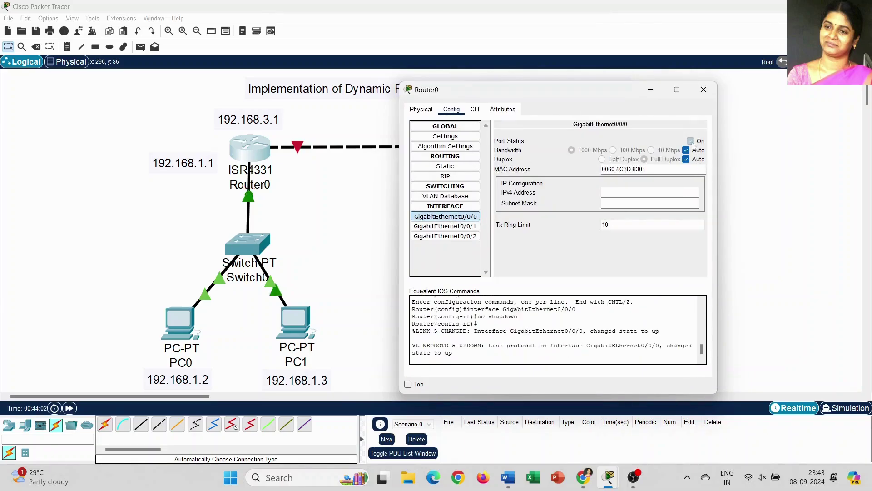
click(641, 193)
text(192.168.1.1)
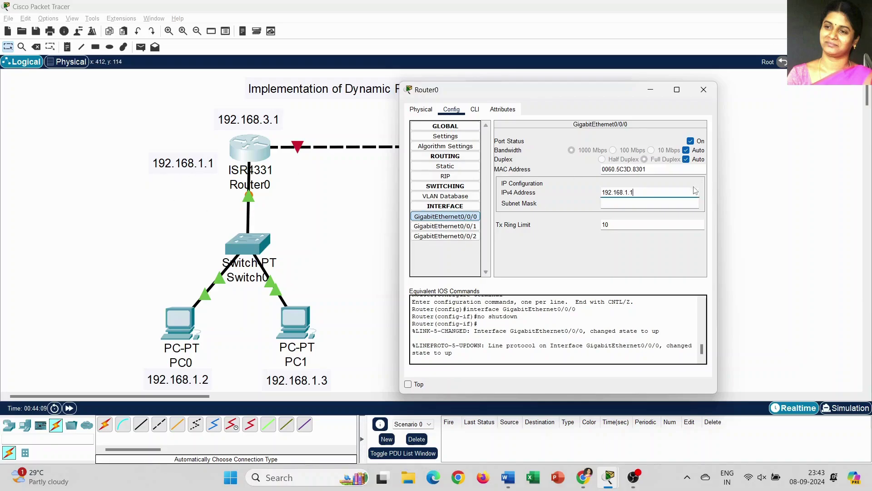
click(646, 203)
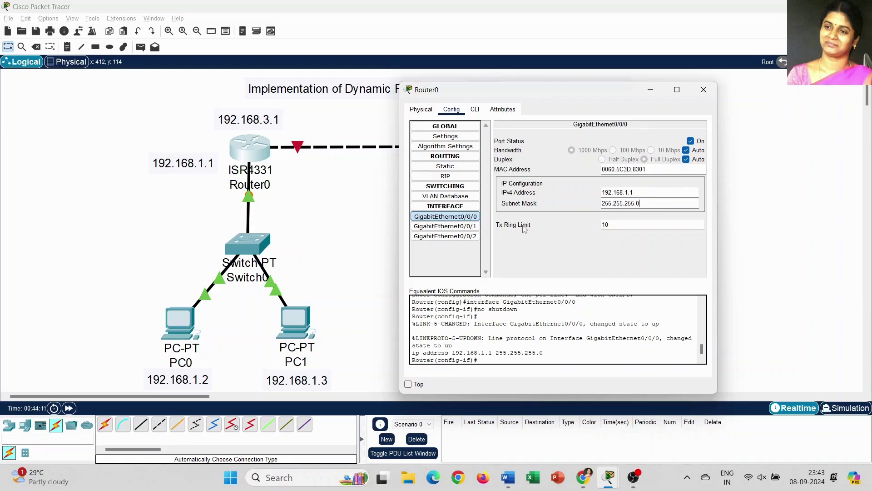
Turn on Router0's GigabitEthernet0/0/1 port with IPv4 address 192.168.3.1 and subnet mask 255.255.255.0, and close the router's configuration window.
click(459, 229)
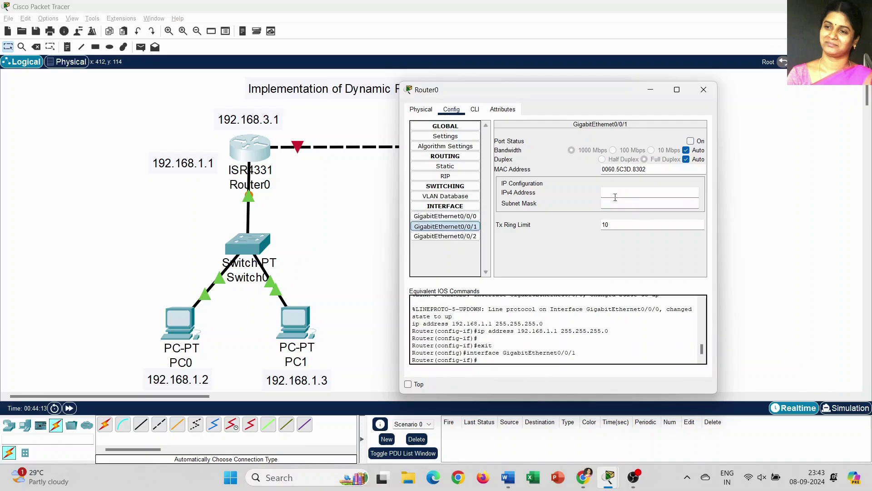
click(691, 141)
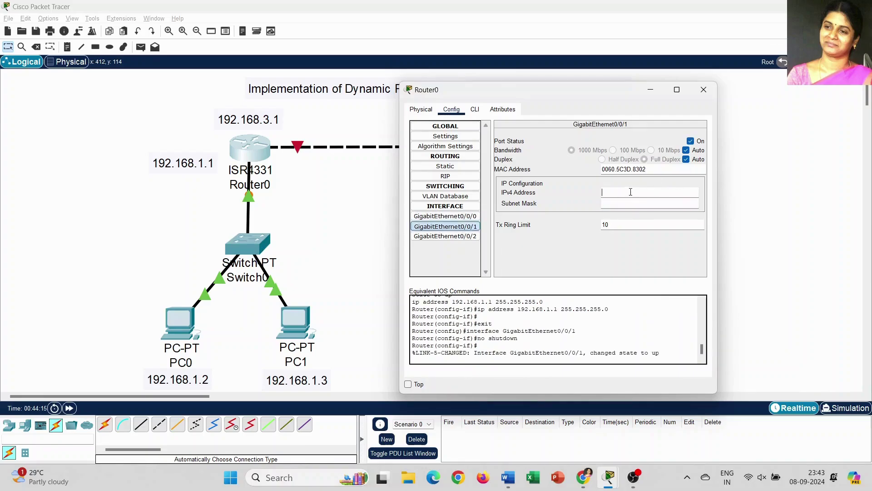
click(626, 193)
click(630, 204)
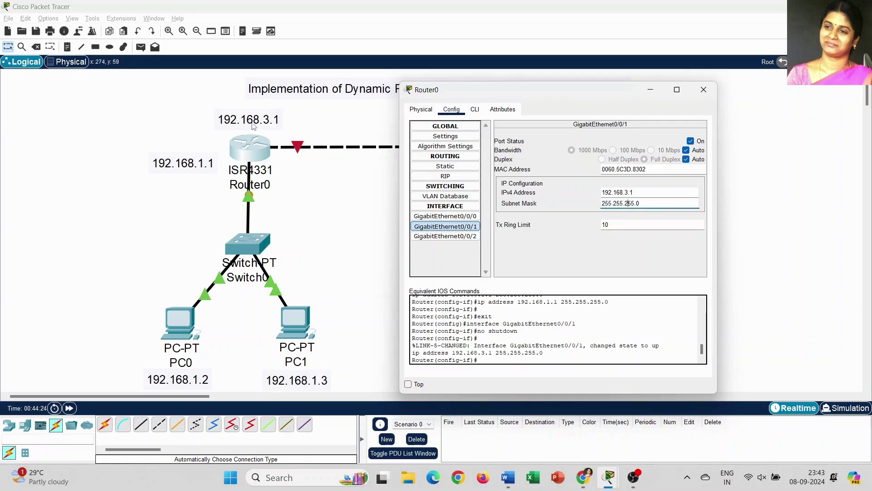
click(705, 90)
Turn on Router1's GigabitEthernet0/0/0 port and give it the IPv4 address 192.168.2.1 with subnet mask 255.255.255.0.
click(550, 146)
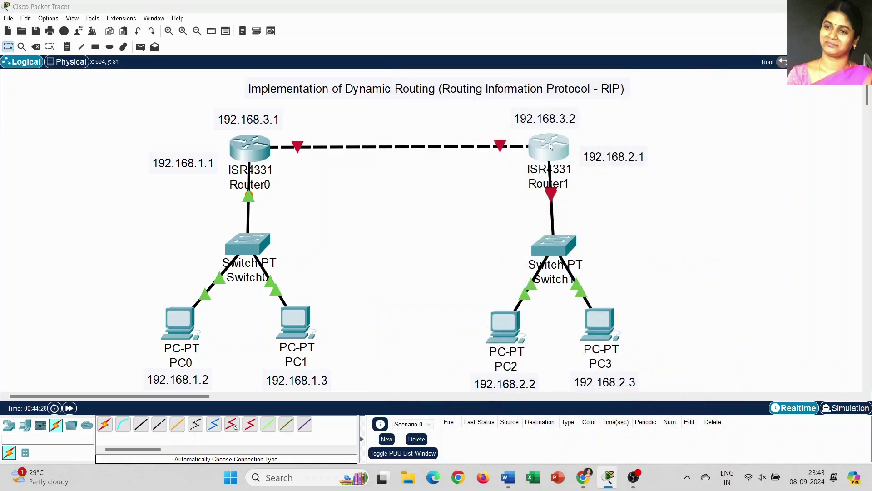
drag(446, 79, 281, 82)
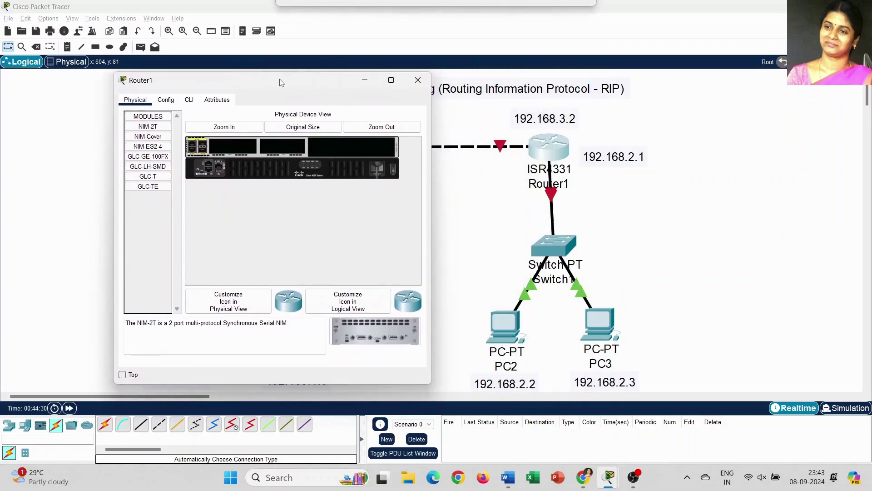
click(165, 102)
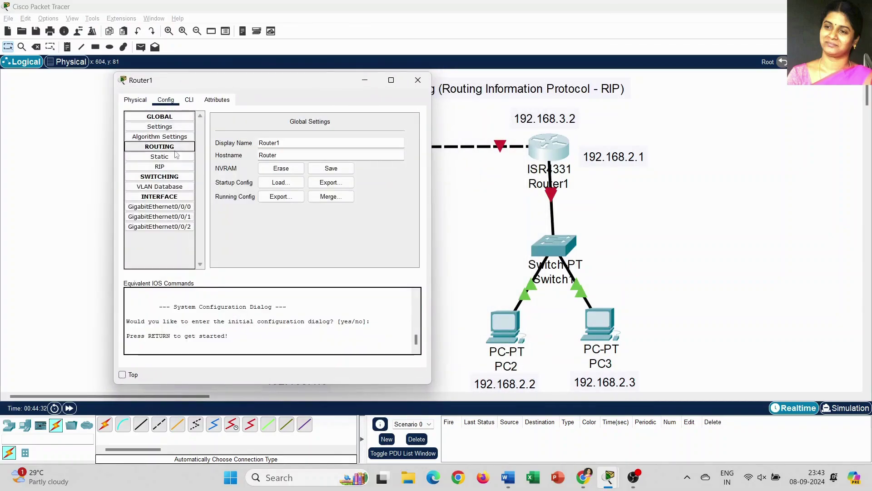
click(159, 207)
click(405, 131)
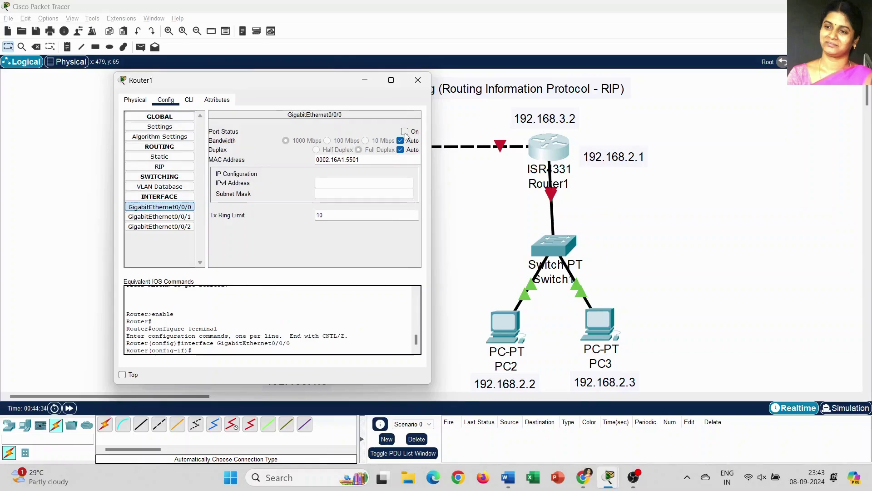
text(19)
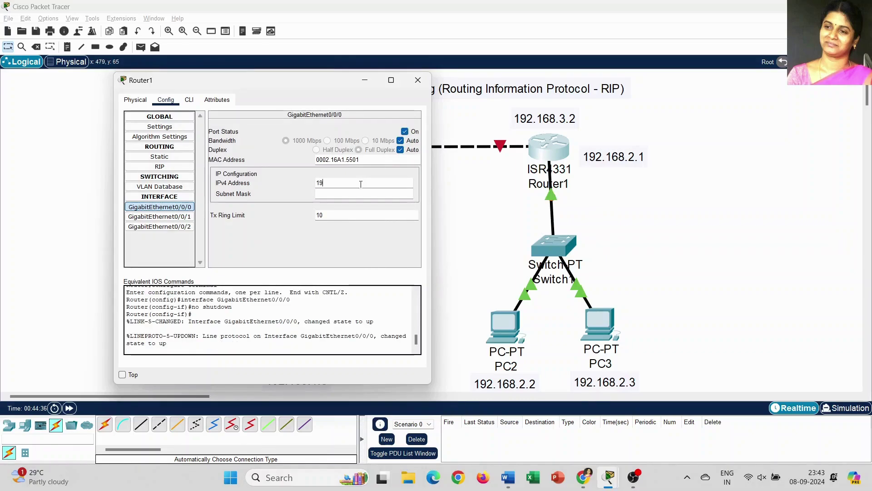
text(2.168.2.1)
click(359, 192)
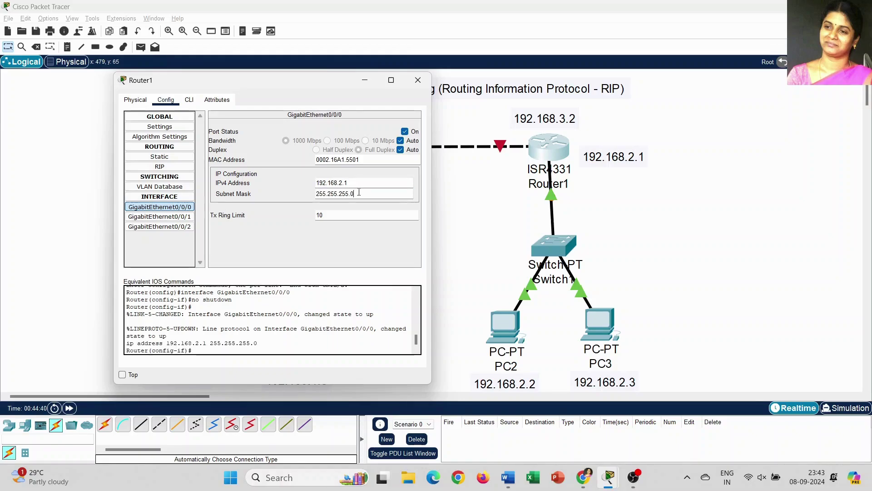
Turn on Router1's GigabitEthernet0/0/1 port with IPv4 address 192.168.3.2 and subnet mask 255.255.255.0, and close the router's configuration window.
click(159, 217)
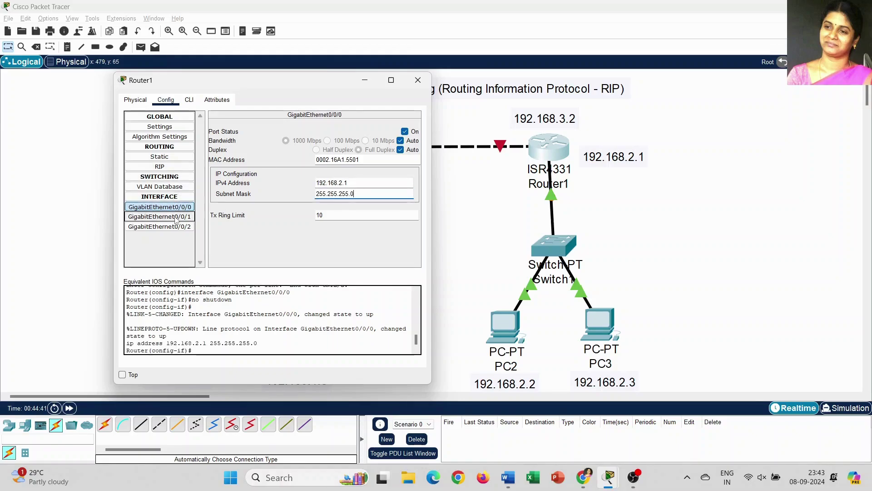
click(404, 132)
click(352, 182)
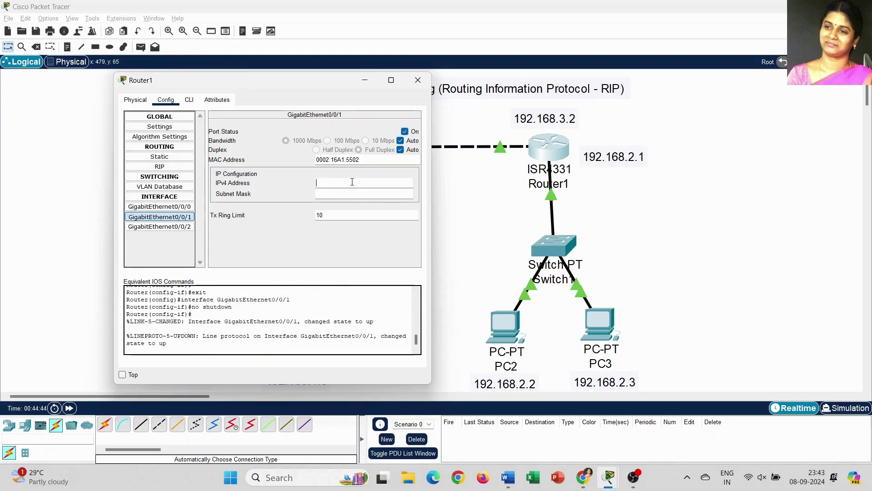
text(192.168.3.2)
click(359, 193)
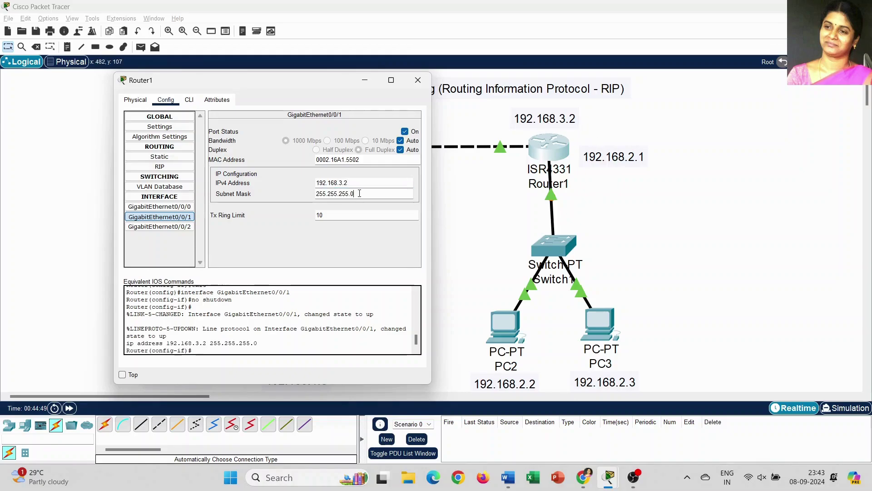
click(418, 80)
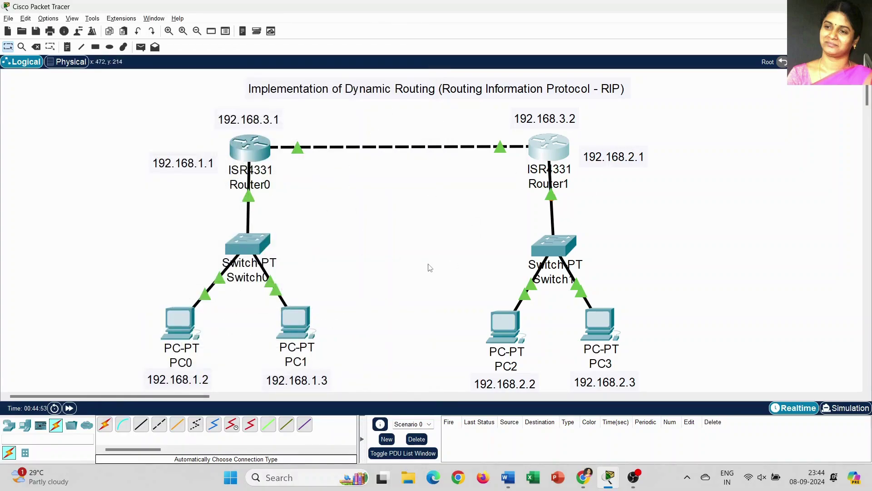
Test connectivity within the first network by sending a simple PDU from PC0 to PC1 and another from PC0 to Router0.
click(140, 47)
click(189, 327)
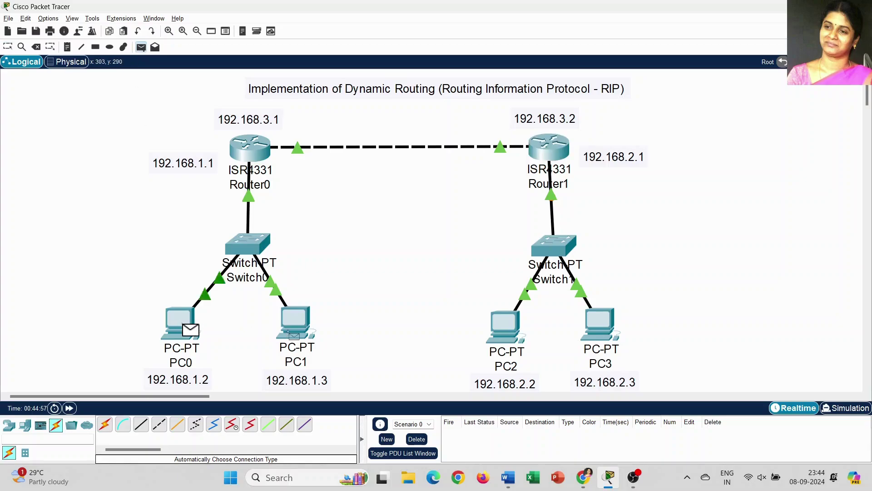
click(295, 326)
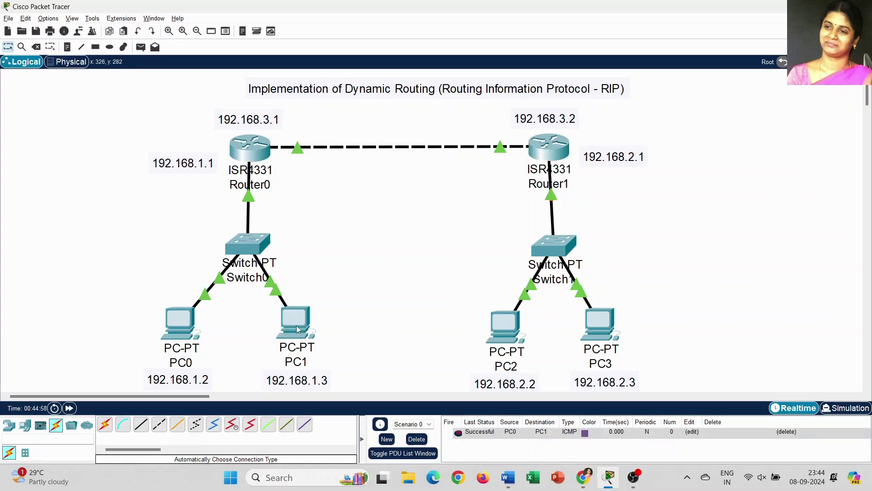
click(483, 437)
click(141, 47)
click(180, 321)
click(249, 147)
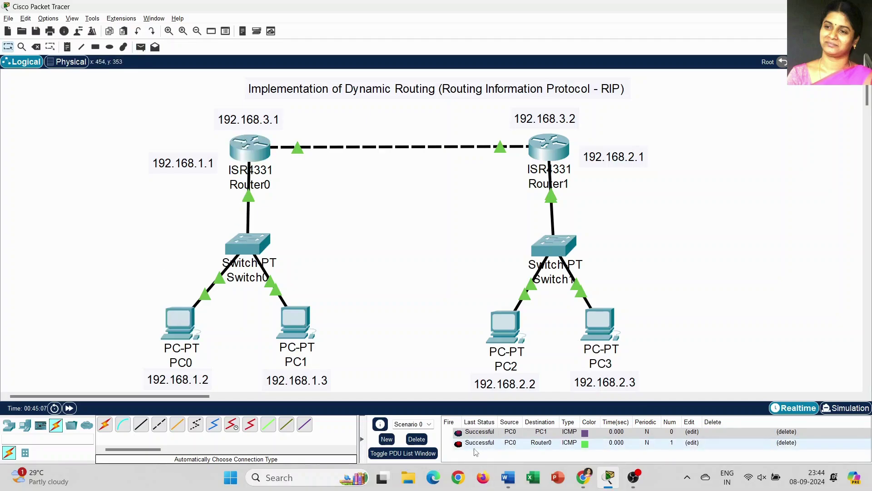
Test connectivity across the routers with a simple PDU from PC0 to PC2, and delete the scenario's PDUs.
click(140, 46)
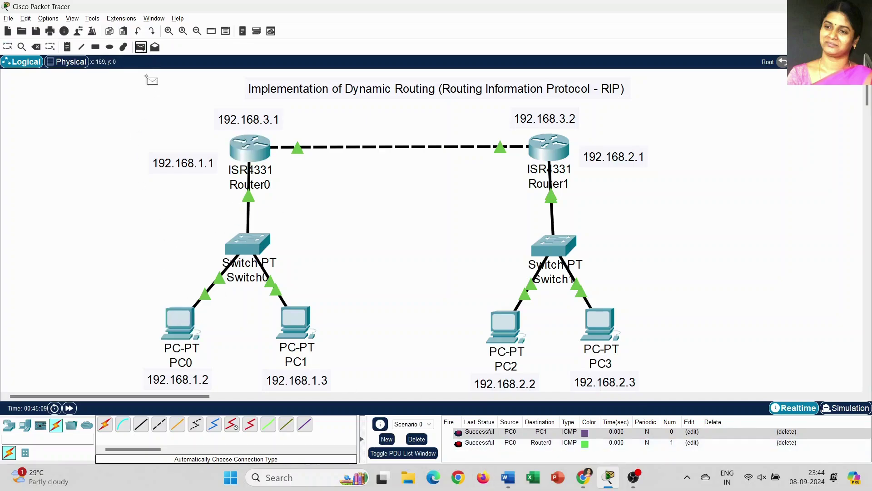
click(186, 322)
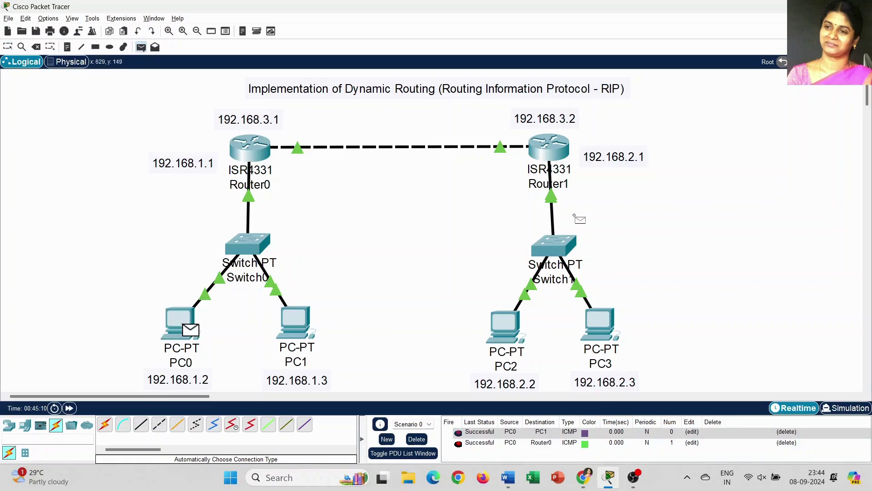
click(504, 325)
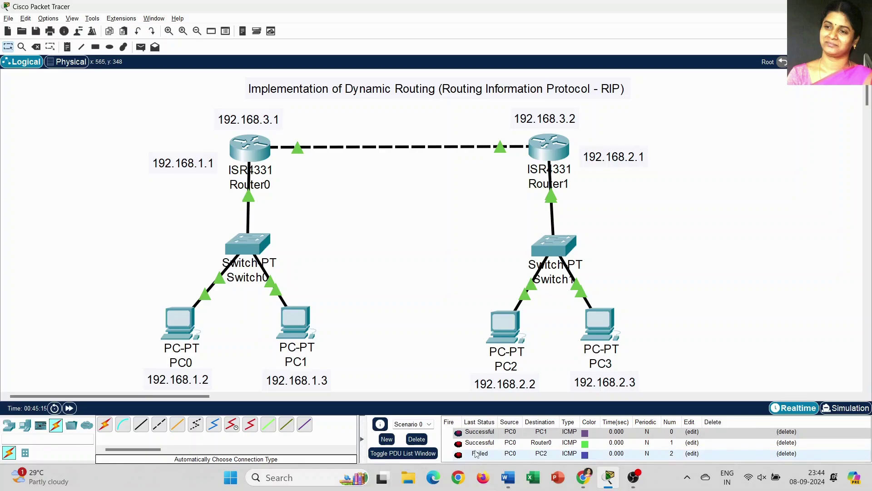
click(417, 439)
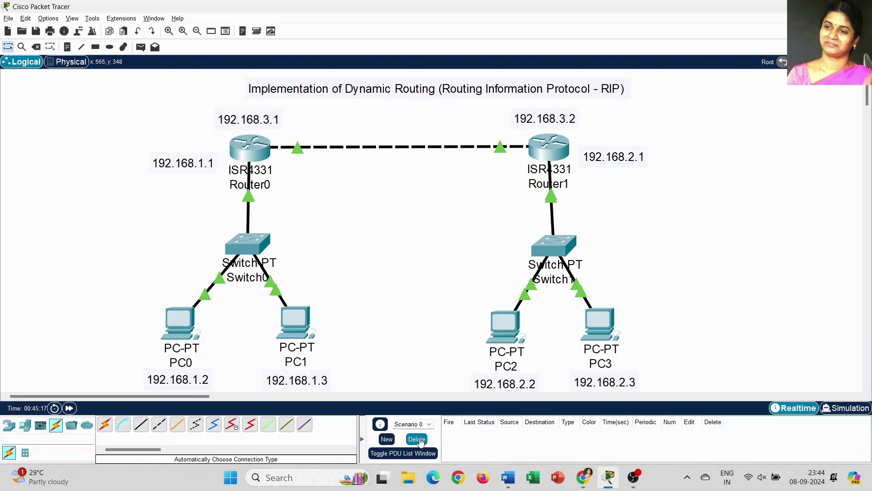
Add the networks 192.168.1.0 and 192.168.3.0 to Router0's RIP routing.
click(257, 154)
drag(456, 78, 608, 86)
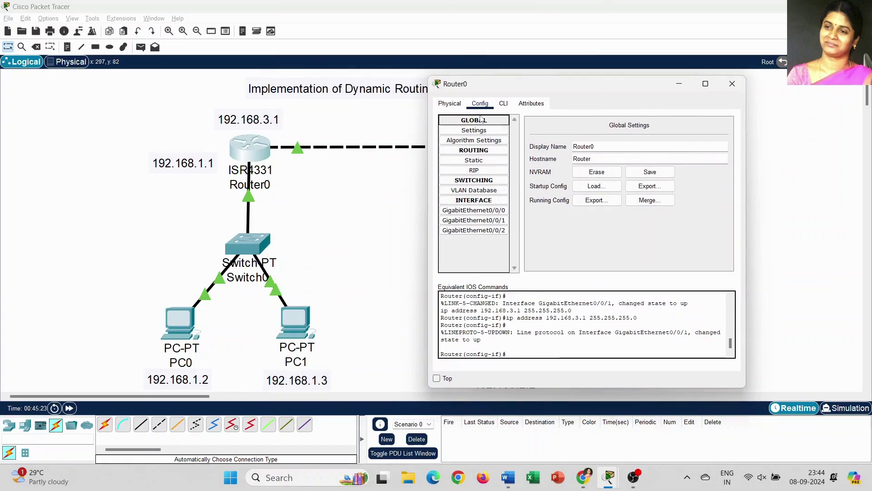
click(481, 171)
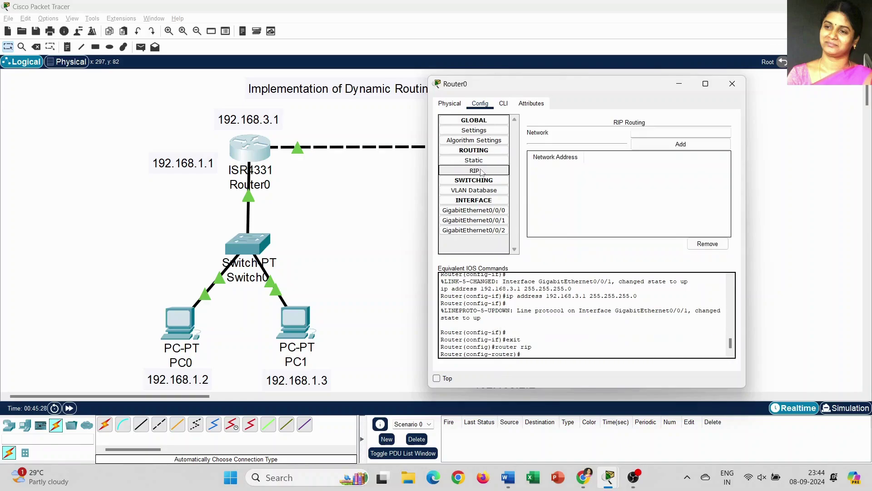
click(654, 132)
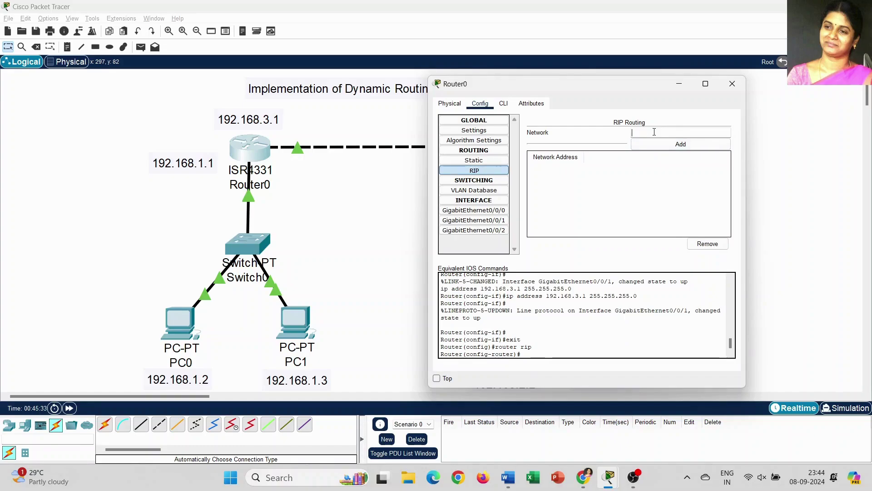
text(192.168.1.0)
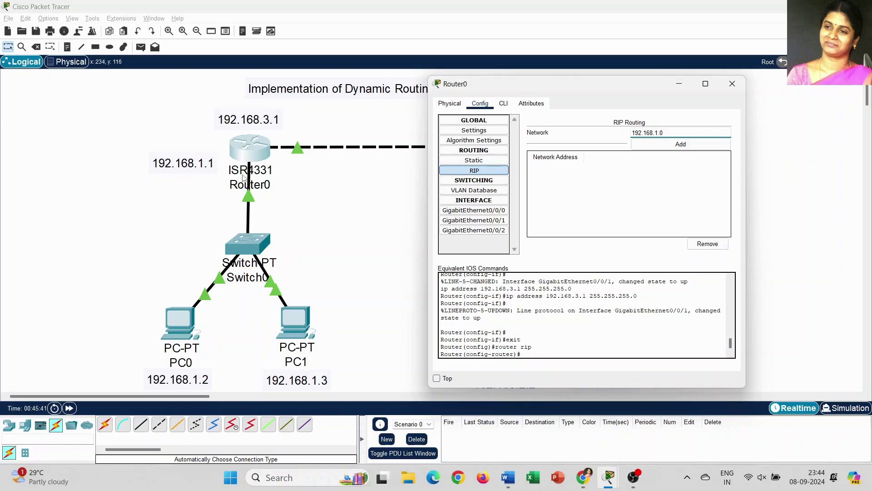
click(663, 145)
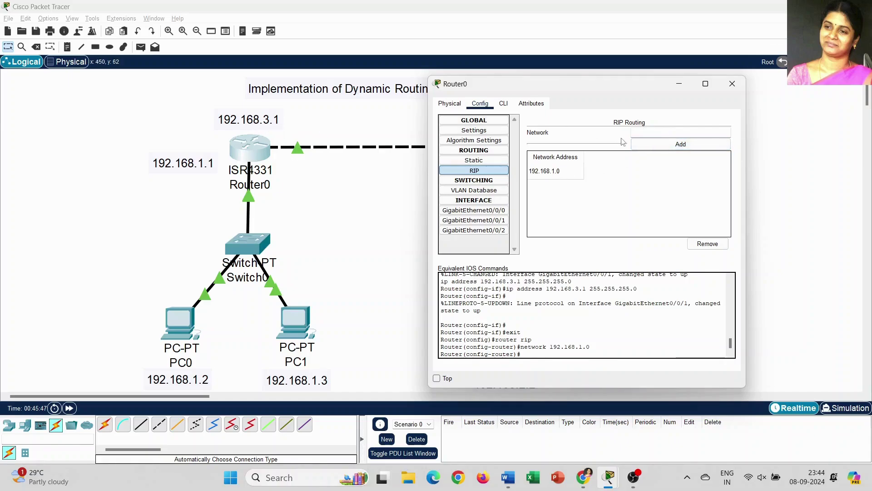
click(644, 134)
text(192.168.3.0)
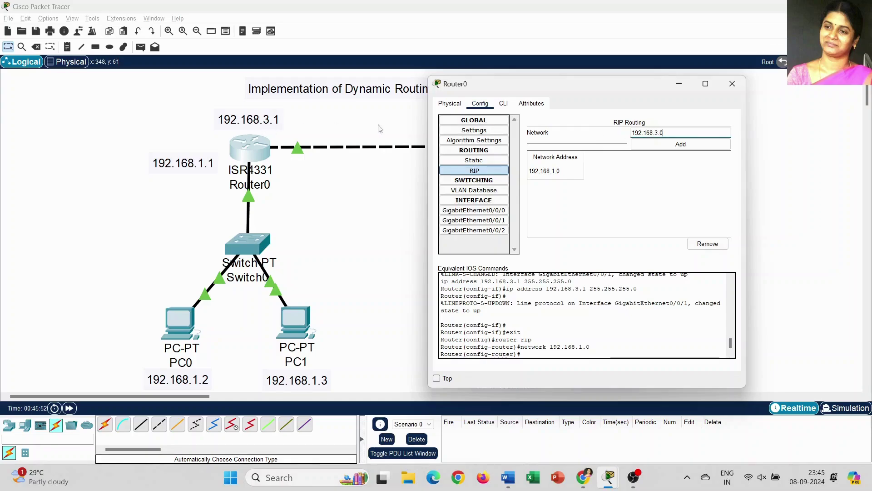
click(660, 146)
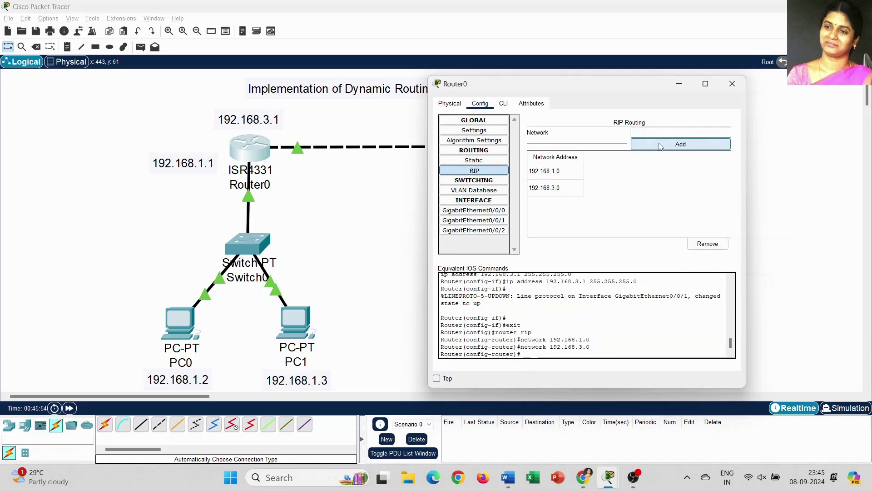
Save Router0's running configuration to NVRAM and close the router's configuration window.
click(469, 131)
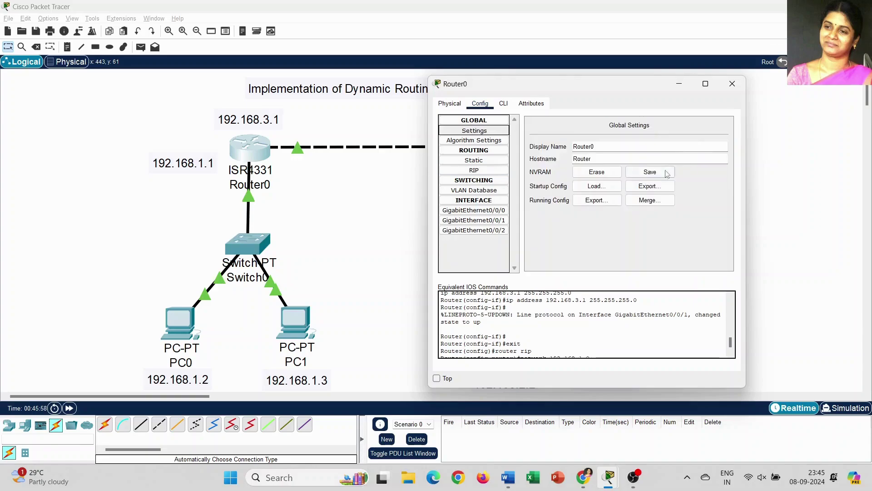
click(642, 173)
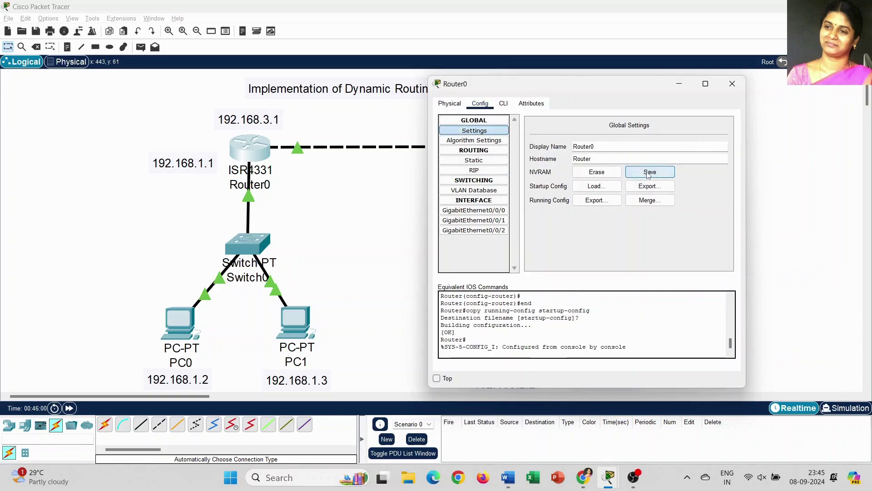
click(732, 84)
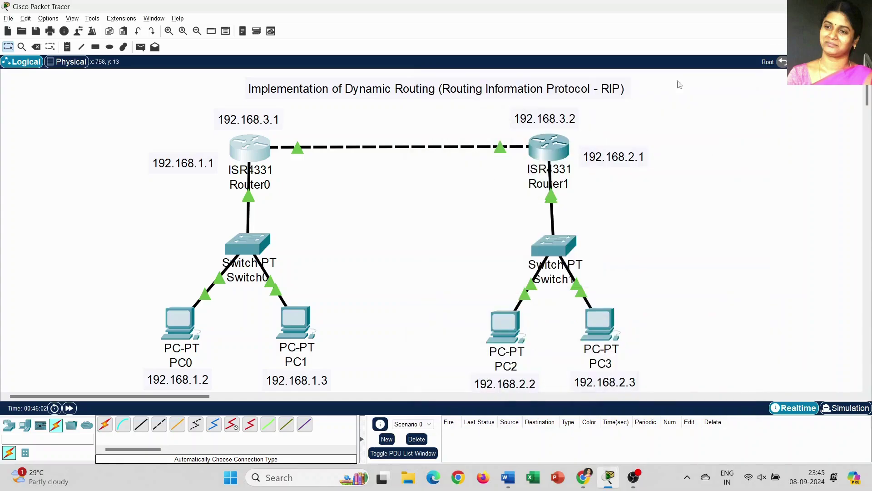
Add the networks 192.168.2.0 and 192.168.3.0 to Router1's RIP routing.
click(550, 144)
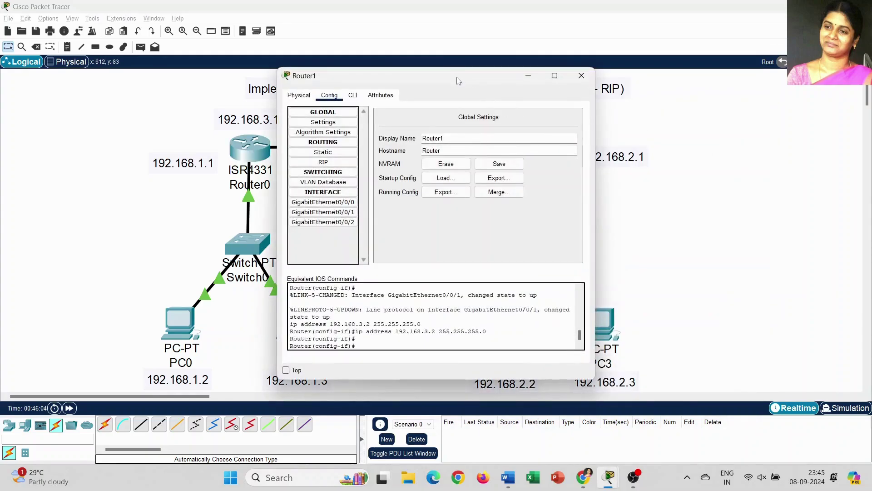
drag(457, 80, 275, 89)
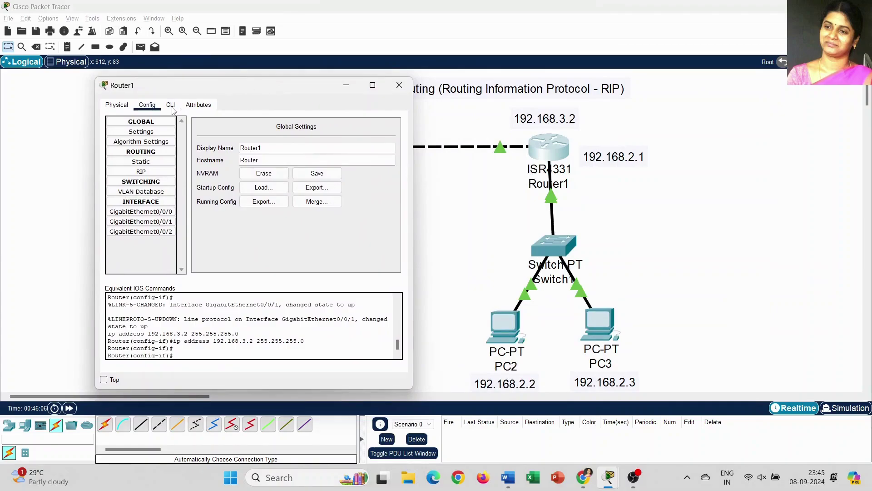
click(141, 172)
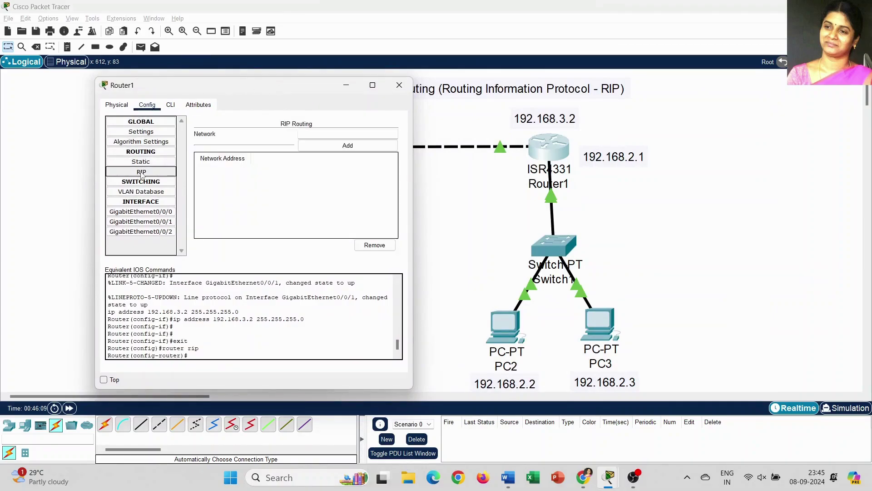
click(340, 133)
text(192)
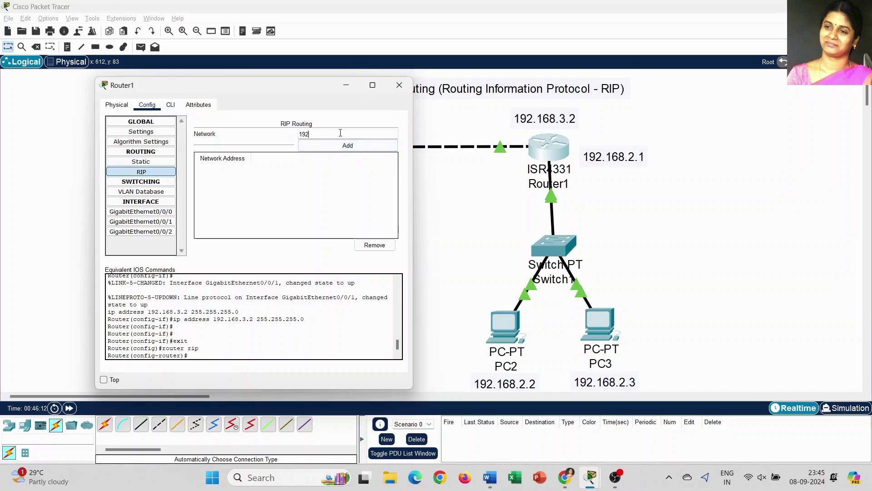
text(.168.2.0)
click(336, 148)
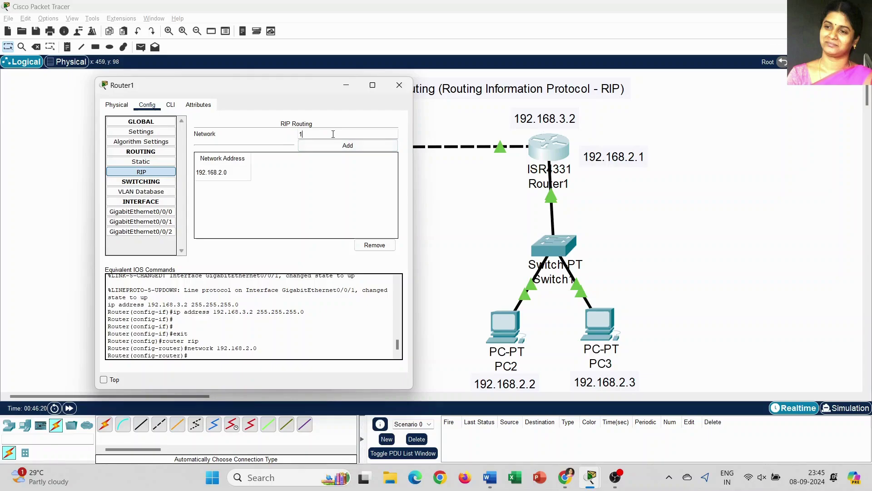
click(333, 134)
text(192.168.3.0)
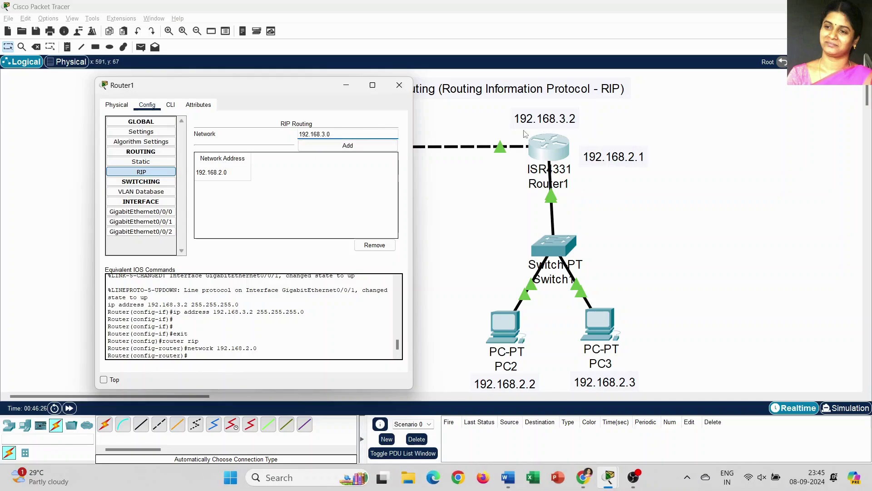
click(344, 145)
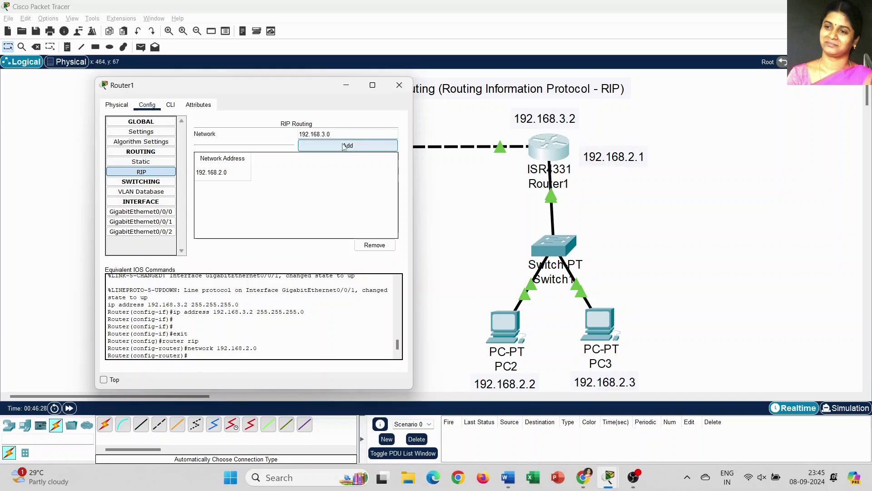
Save Router1's running configuration to NVRAM, close its configuration window, and shift the diagram title slightly to the left.
click(138, 132)
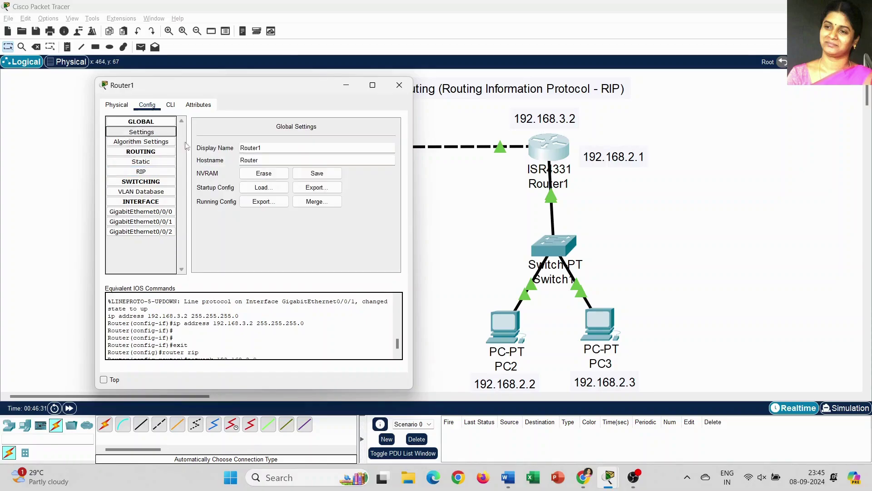
click(317, 173)
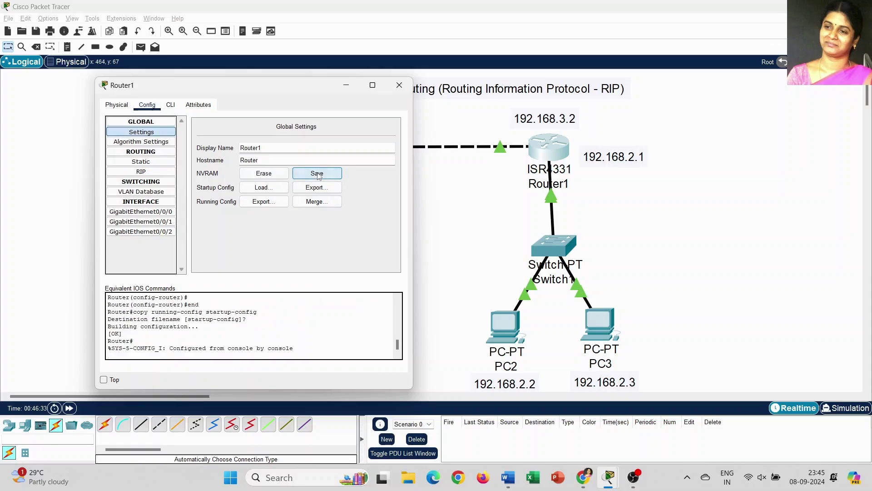
click(398, 86)
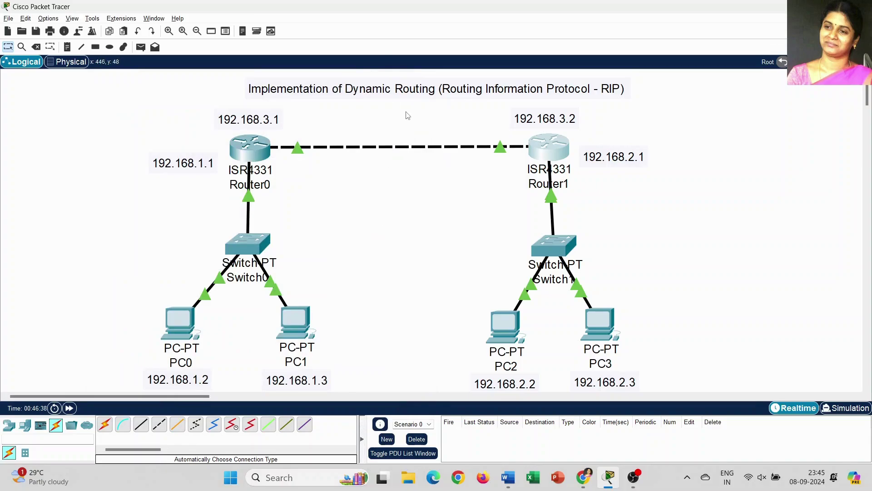
click(409, 94)
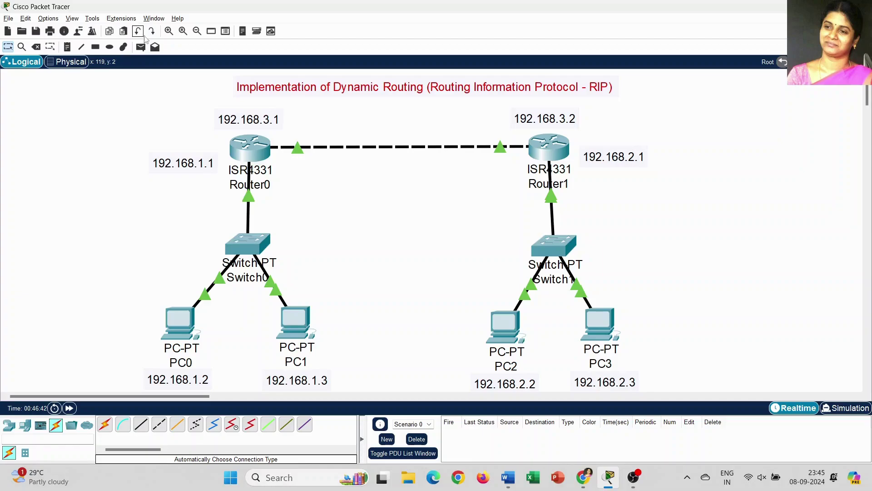
Test RIP connectivity across the routers with a simple PDU from PC0 to PC2, and delete the scenario's PDUs.
click(141, 49)
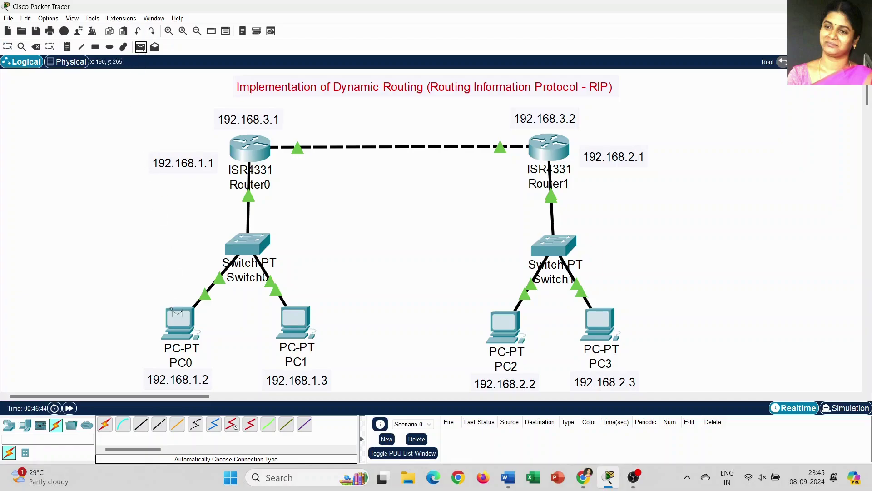
click(176, 325)
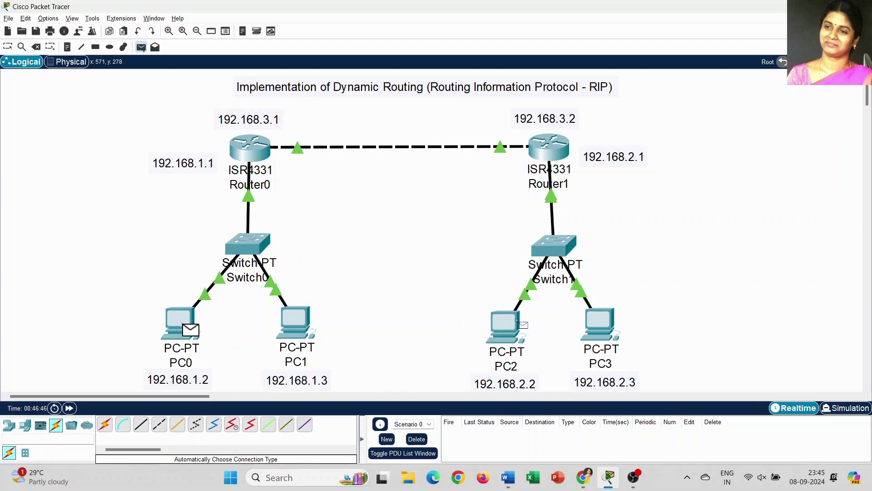
click(512, 326)
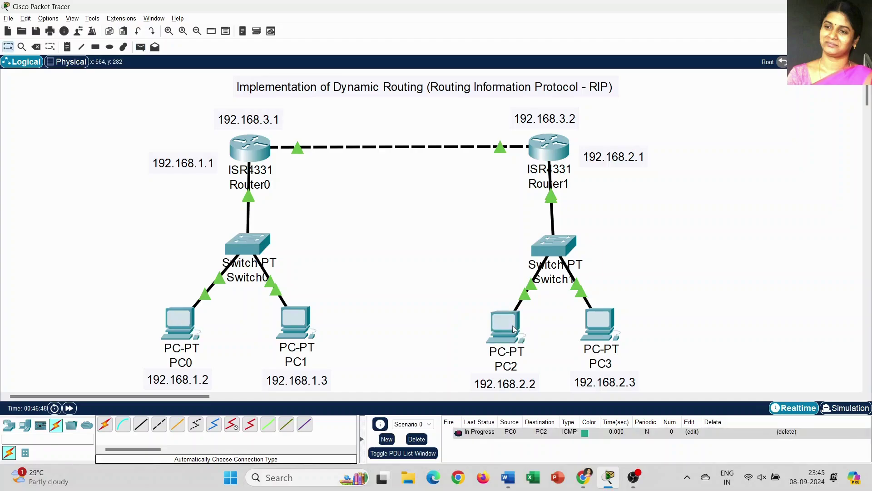
click(482, 432)
click(415, 440)
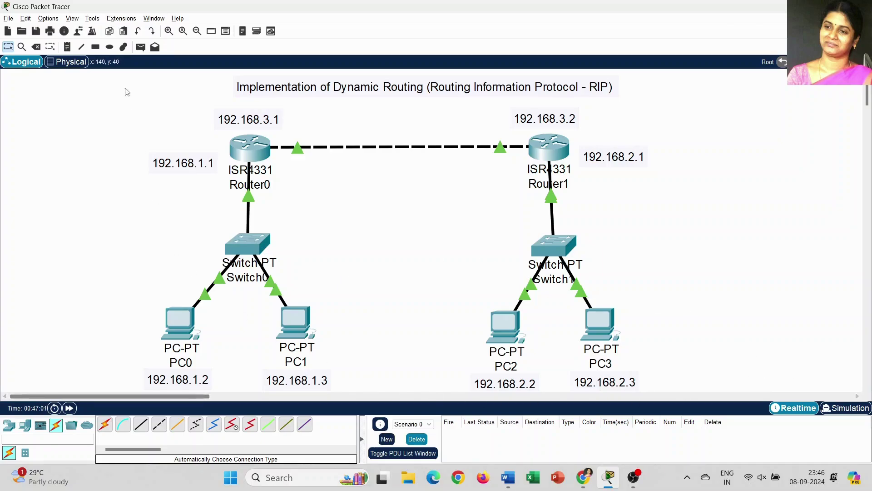
Send a simple PDU from PC0 to Router1 and another from PC0 to PC2 to test the RIP routes.
click(140, 47)
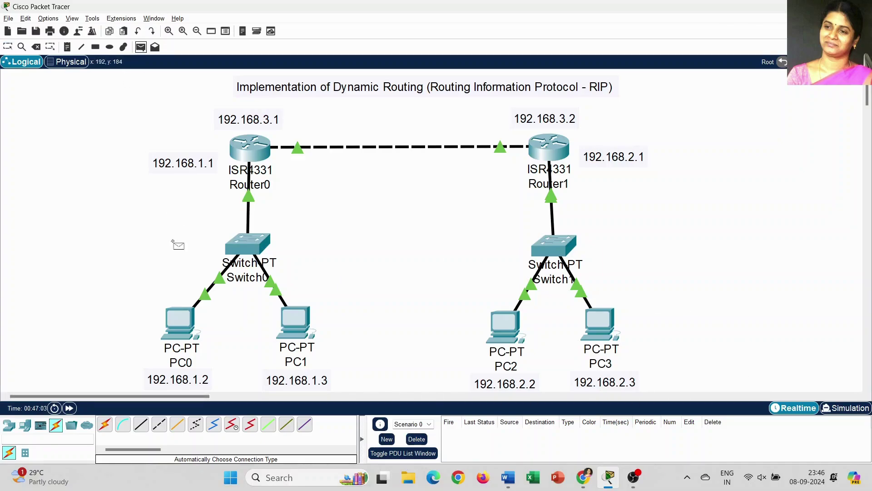
click(181, 321)
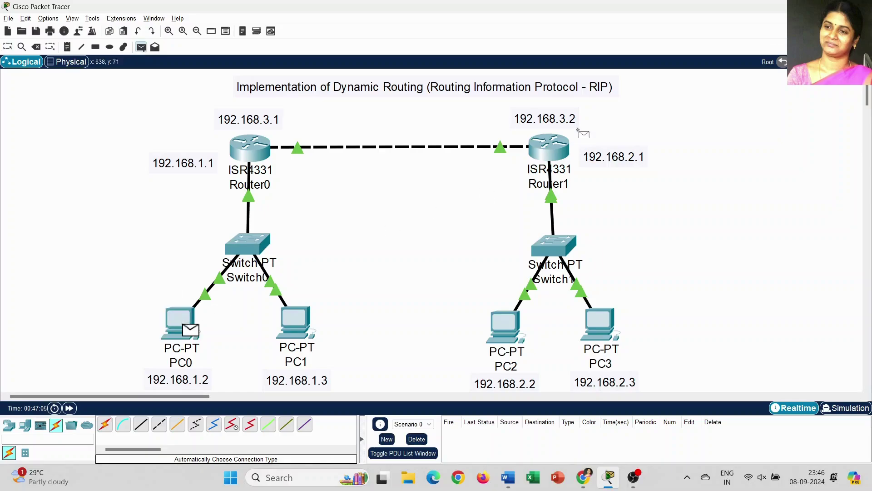
click(551, 151)
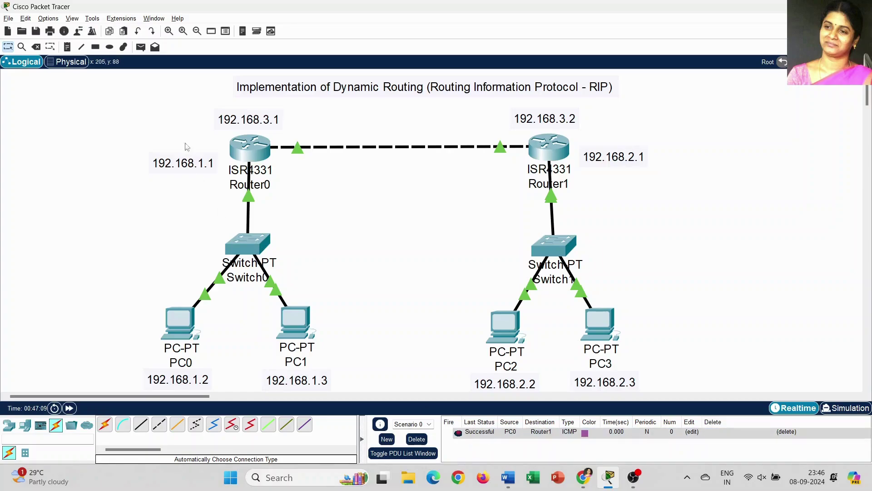
click(141, 48)
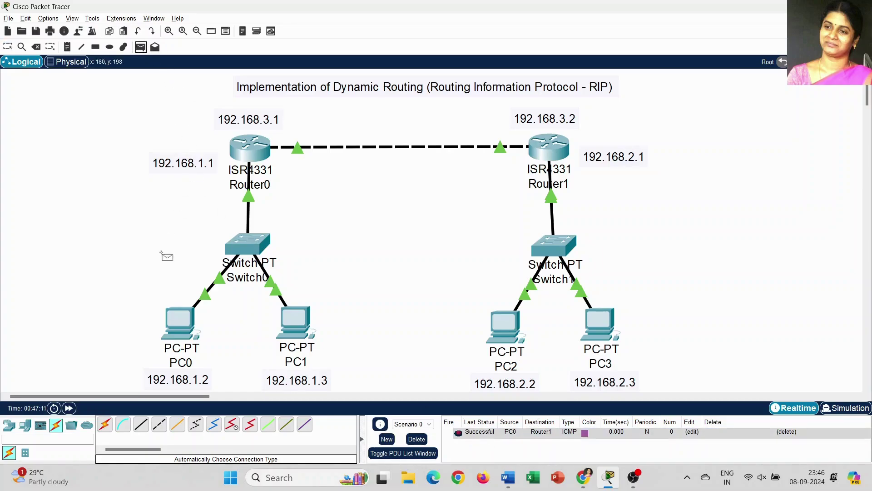
click(175, 323)
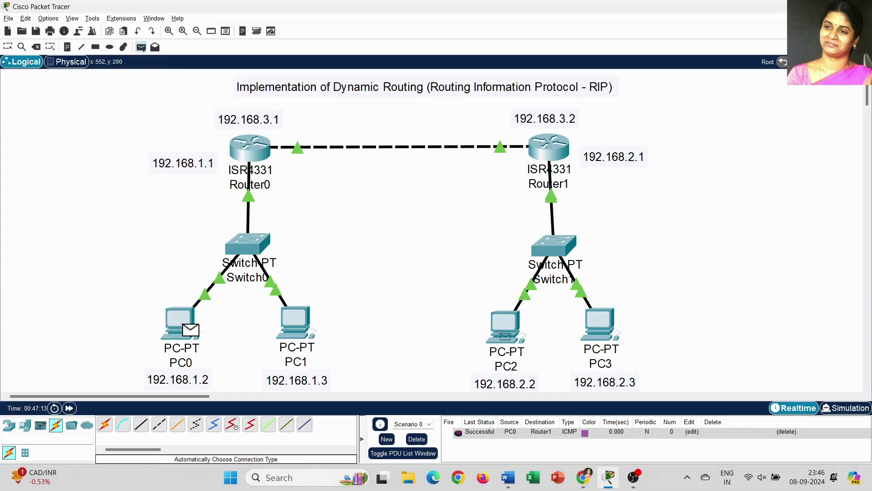
click(500, 333)
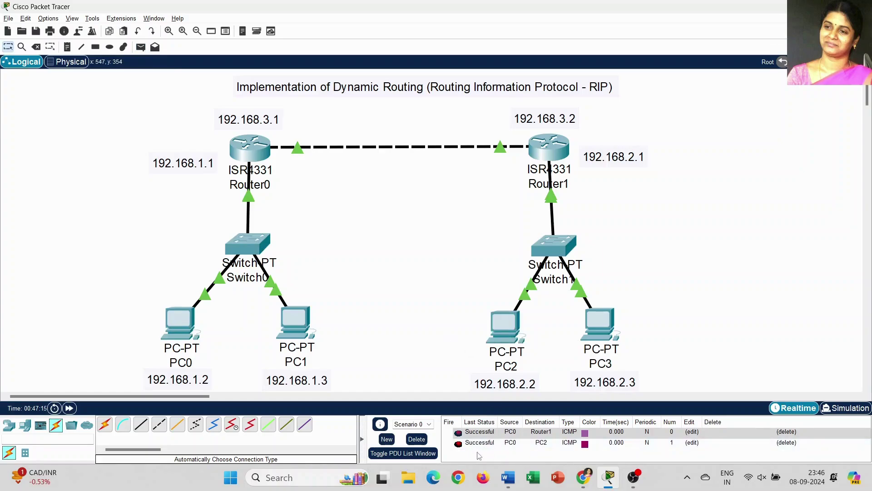
Play both PDUs' travel through the network in Simulation mode, and shift the diagram title slightly further left.
click(847, 407)
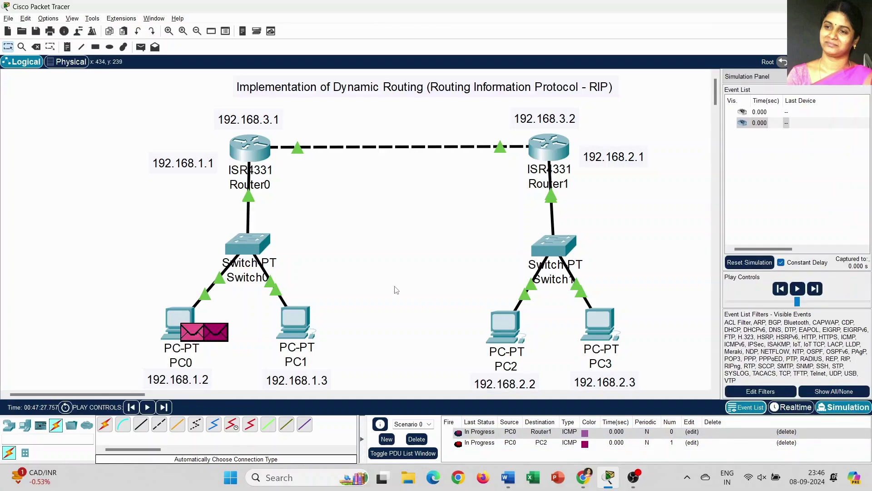
click(799, 291)
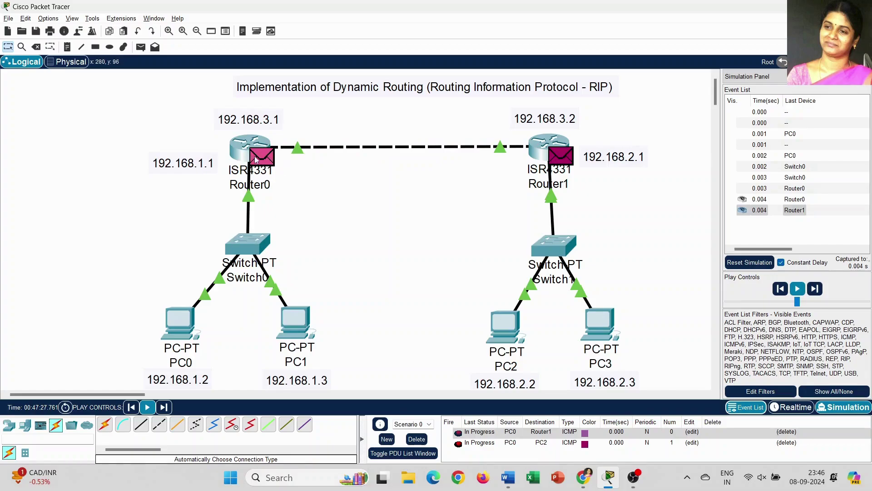
mouse_move(259, 167)
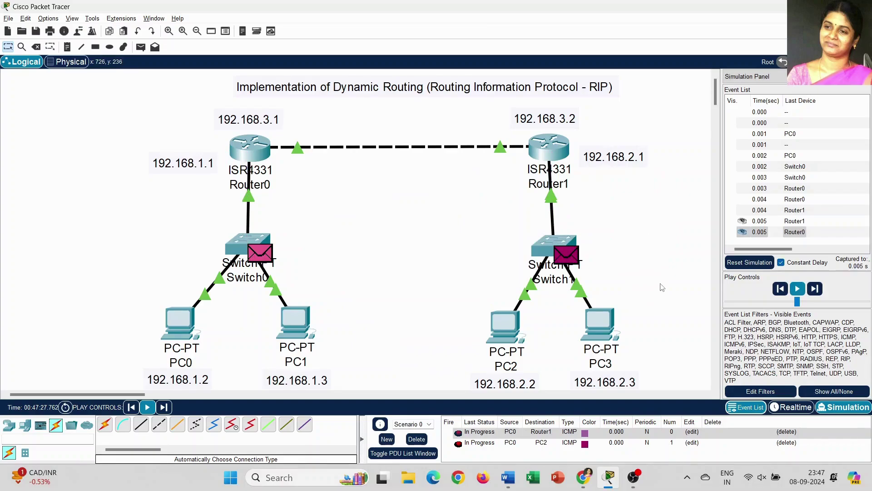
click(483, 435)
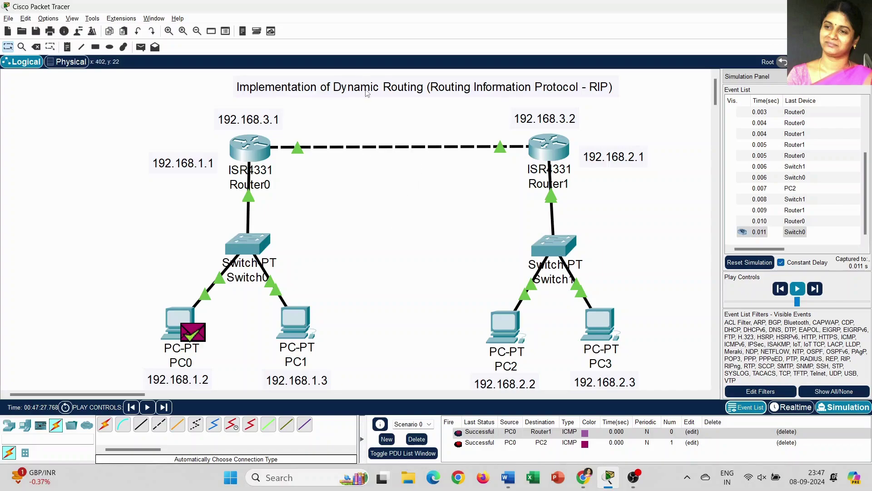
drag(365, 93, 353, 92)
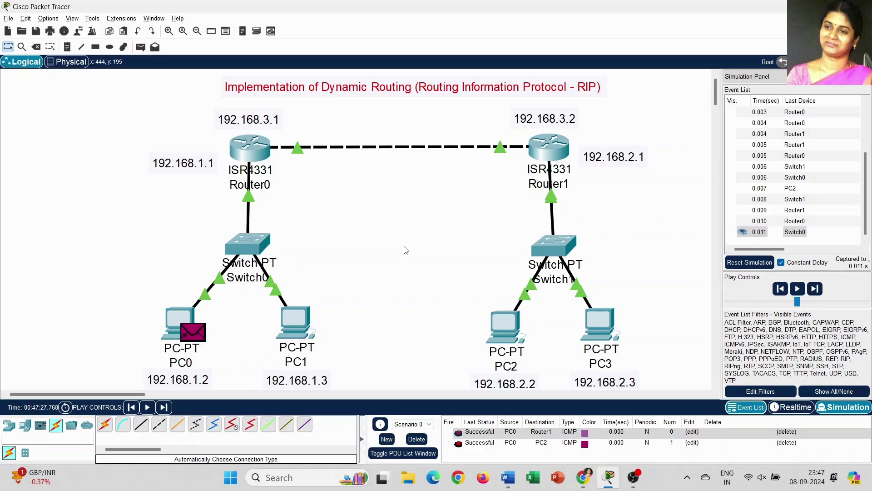